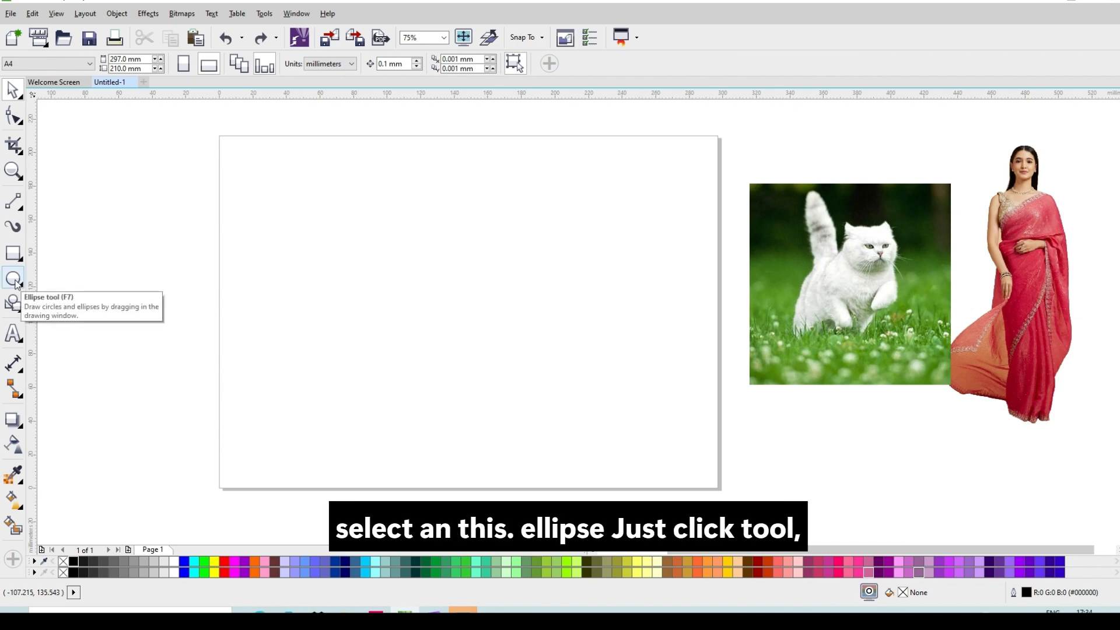
# Step: Draw a circle about 131 mm in diameter and move it over to the right side of the page
pyautogui.click(13, 280)
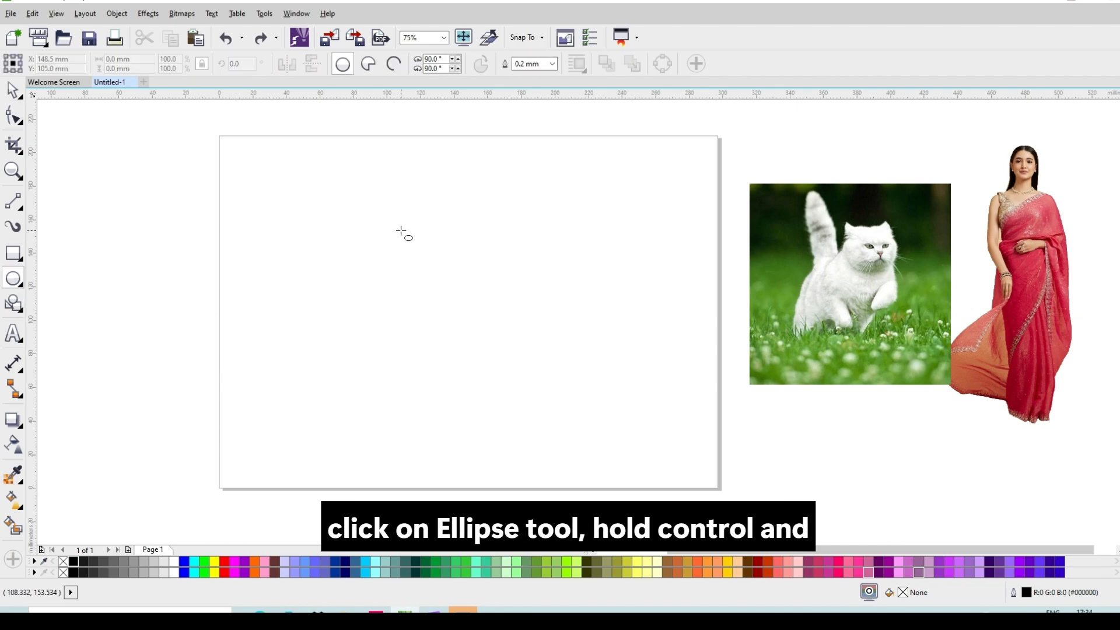
pyautogui.moveTo(348, 203); pyautogui.dragTo(571, 426)
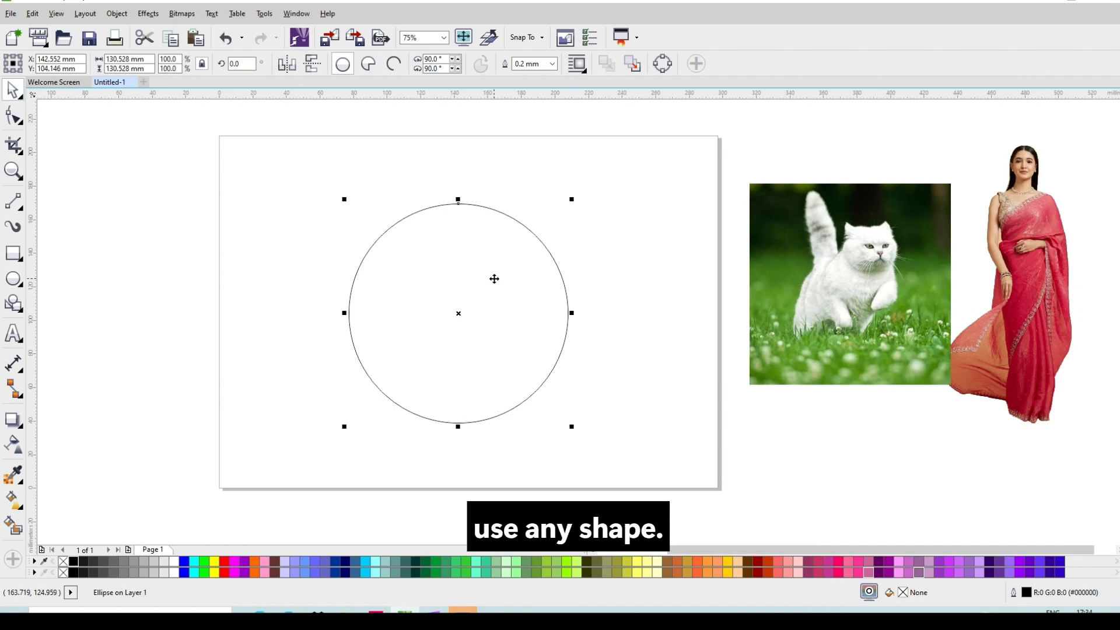
pyautogui.moveTo(493, 279); pyautogui.dragTo(642, 283)
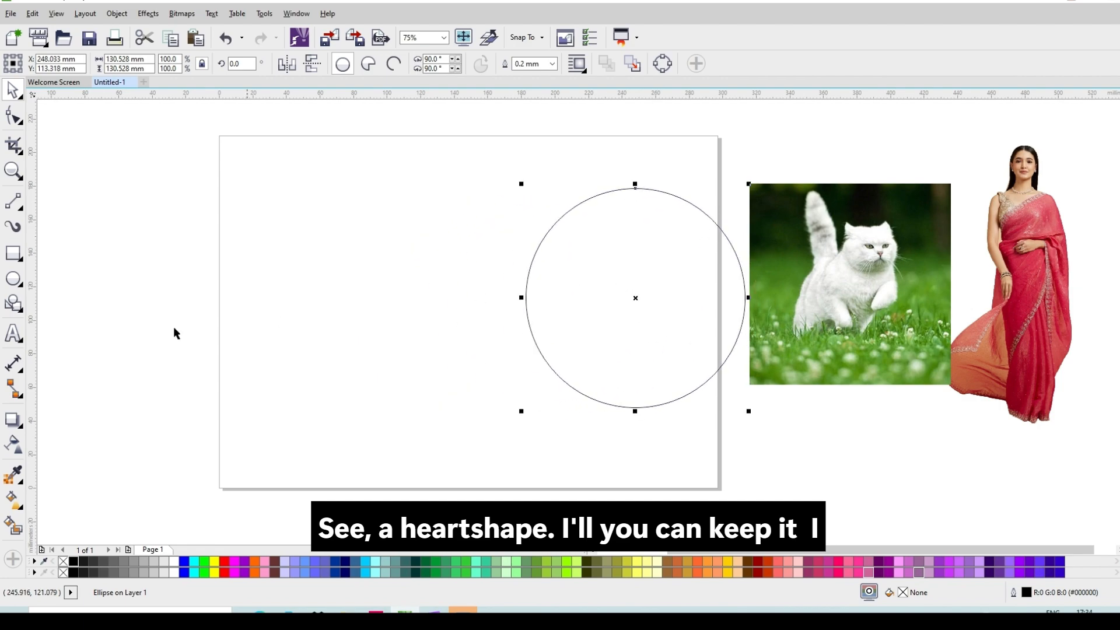
# Step: Draw a heart basic shape about 123 mm wide on the left half of the page
pyautogui.click(21, 309)
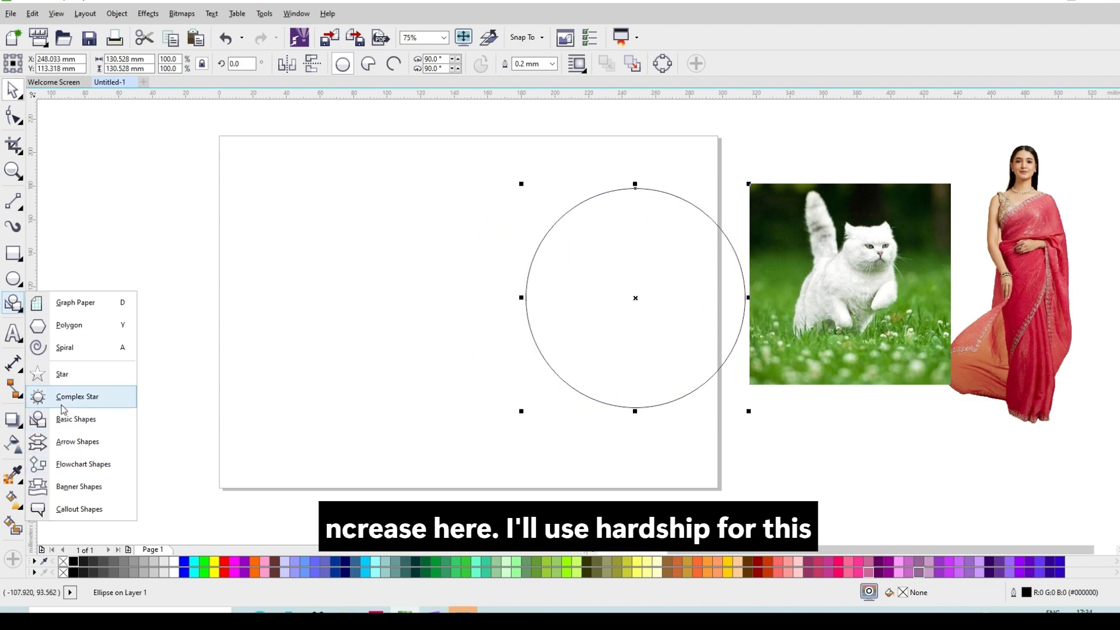
pyautogui.click(84, 420)
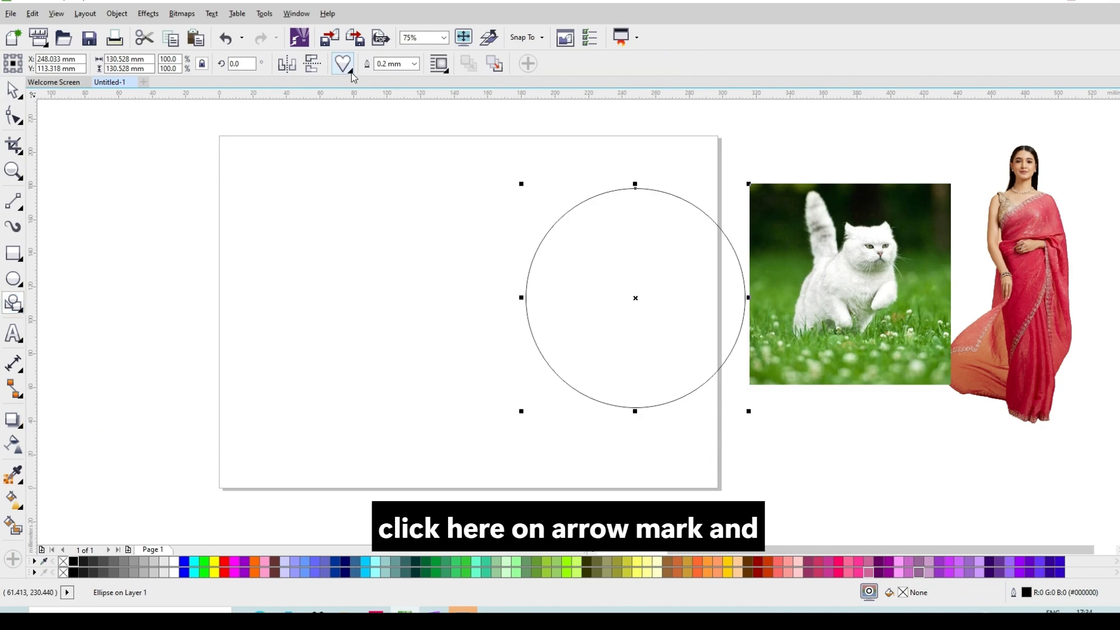
pyautogui.click(351, 73)
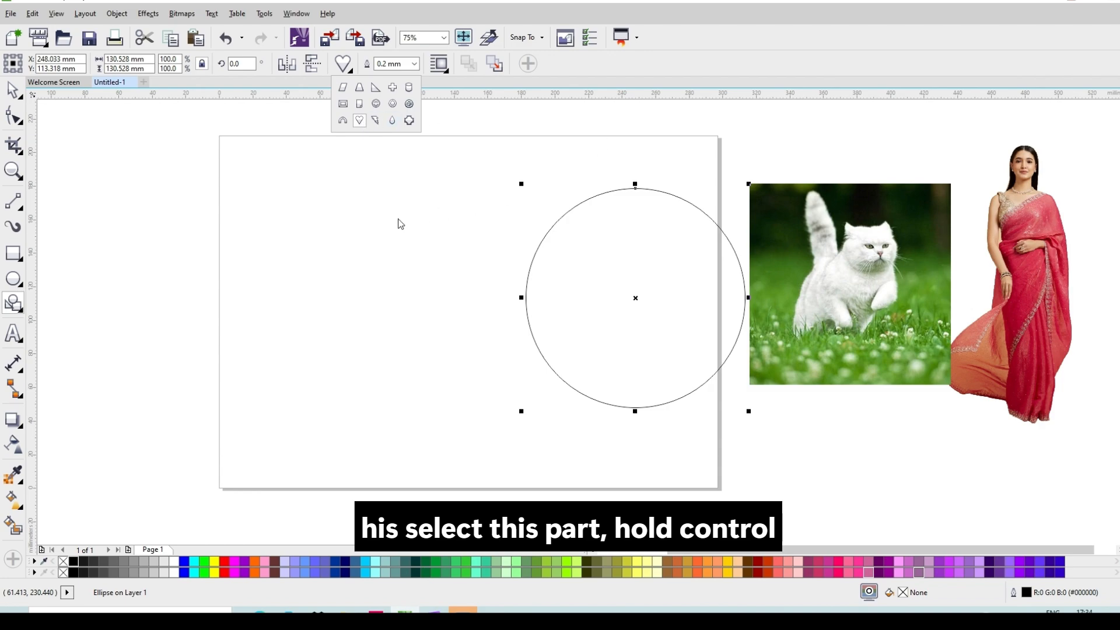
pyautogui.moveTo(270, 195); pyautogui.dragTo(480, 405)
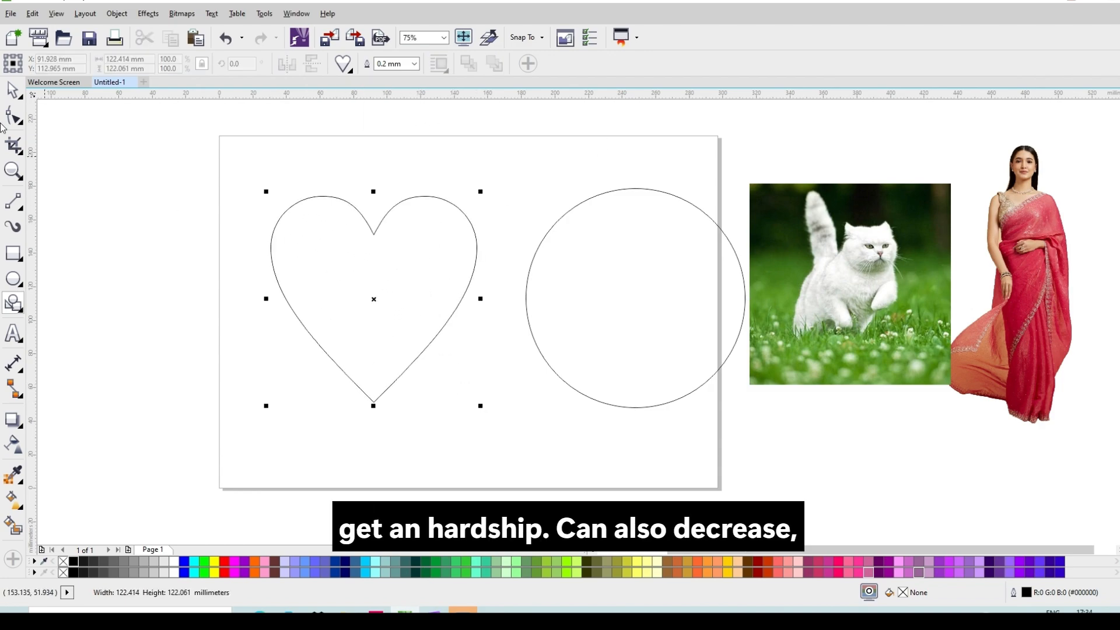
# Step: Widen the heart from its centre to about 131 mm and move it slightly down the page
pyautogui.press('space')
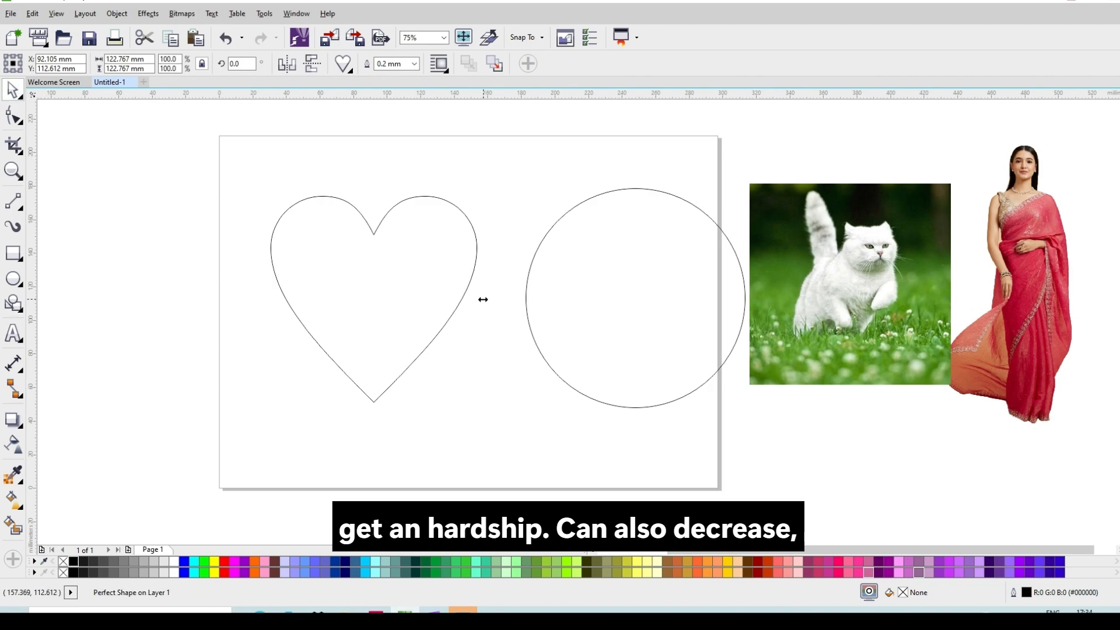
pyautogui.moveTo(483, 299)
pyautogui.mouseDown()
pyautogui.moveTo(493, 299)
pyautogui.moveTo(476, 301)
pyautogui.mouseUp()
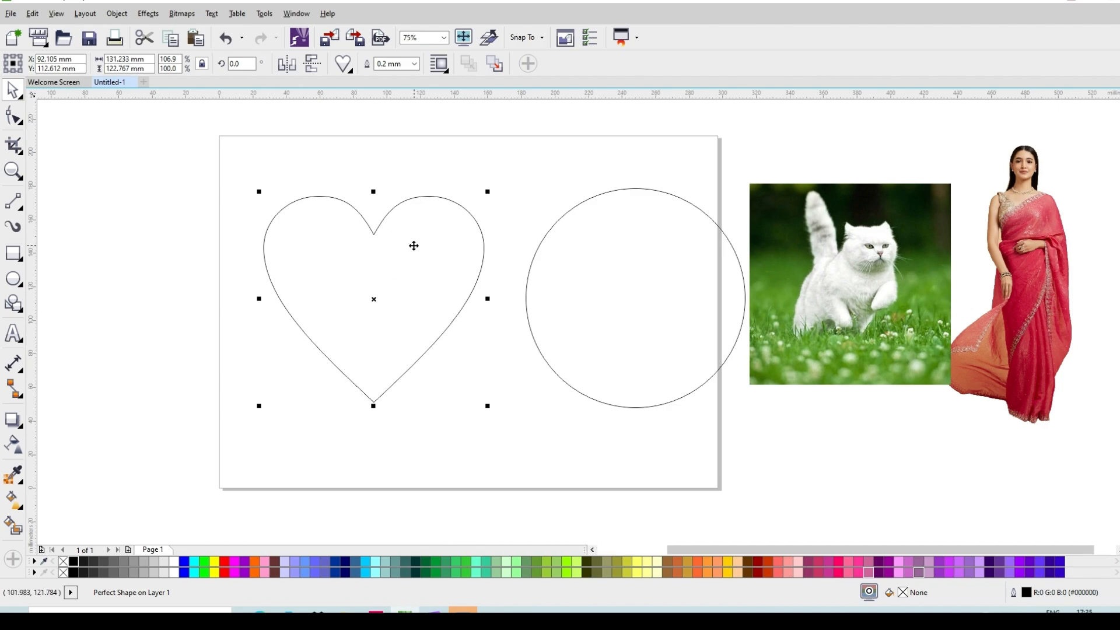
pyautogui.moveTo(405, 253); pyautogui.dragTo(402, 271)
# Step: Move the cat image a little toward the page and enlarge it proportionally to about 149 mm
pyautogui.click(849, 271)
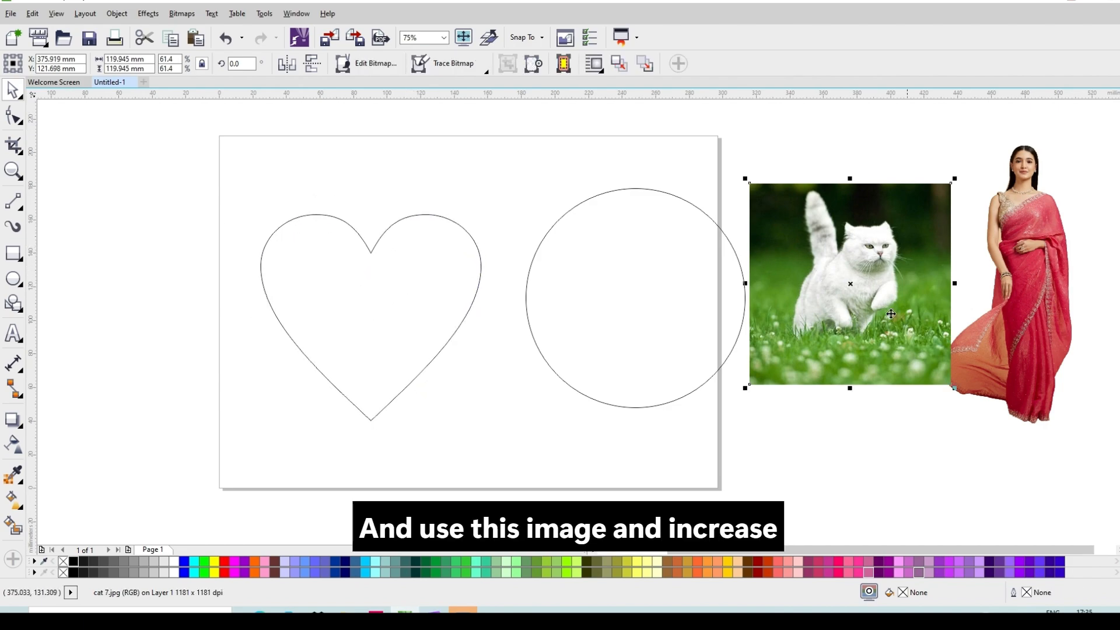
pyautogui.moveTo(848, 271); pyautogui.dragTo(807, 278)
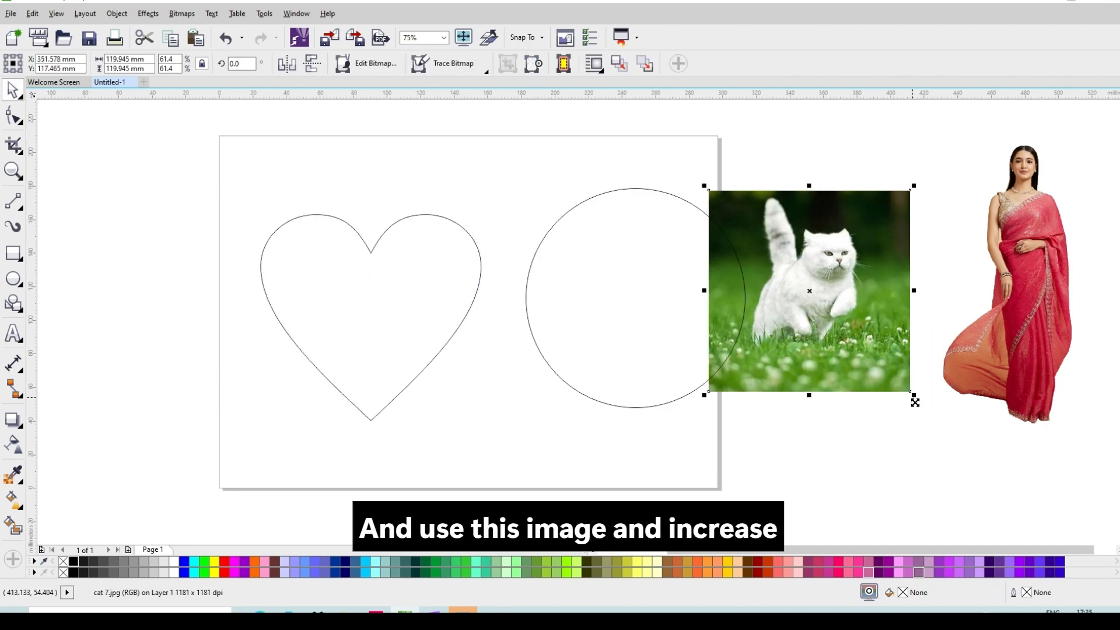
pyautogui.moveTo(915, 403)
pyautogui.mouseDown()
pyautogui.moveTo(935, 427)
pyautogui.moveTo(915, 393)
pyautogui.mouseUp()
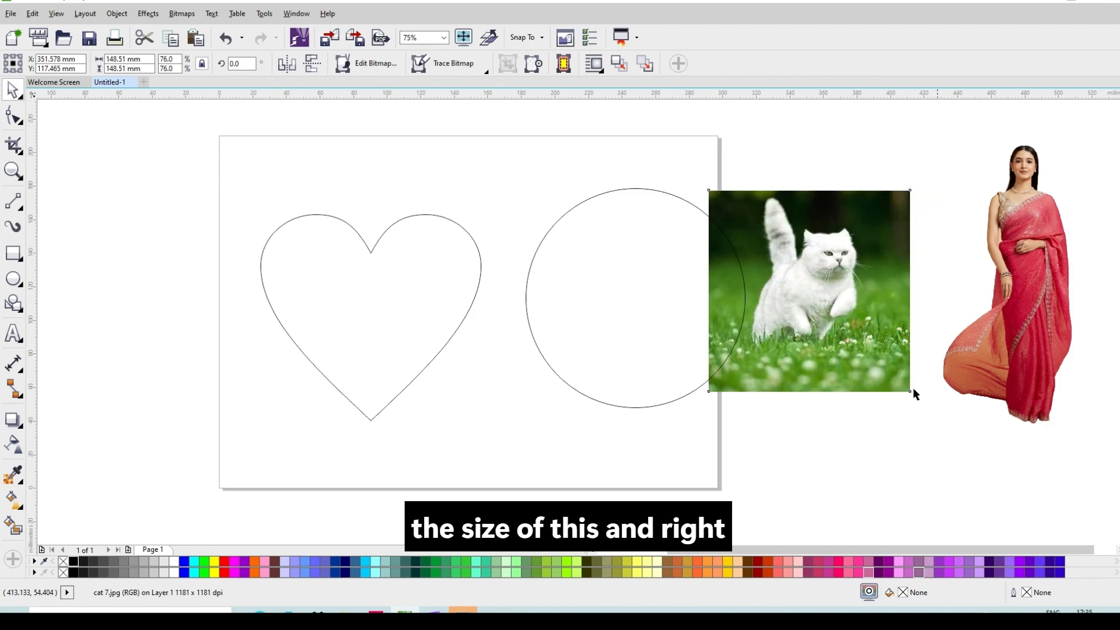
# Step: Try placing the cat image inside the heart with PowerClip Inside and undo it
pyautogui.rightClick(812, 288)
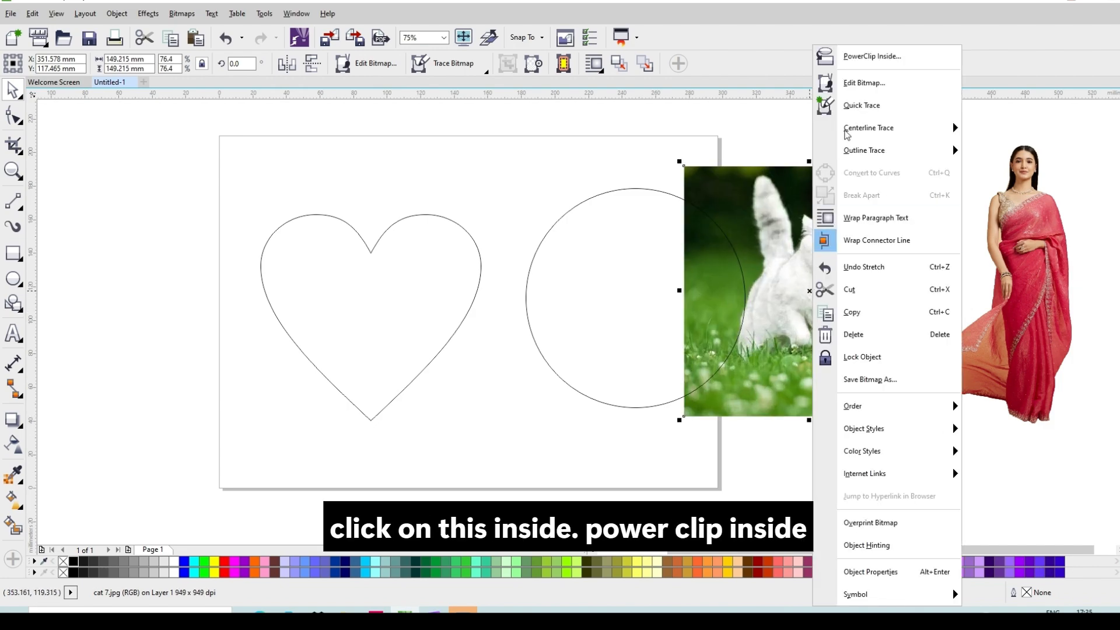
pyautogui.click(873, 52)
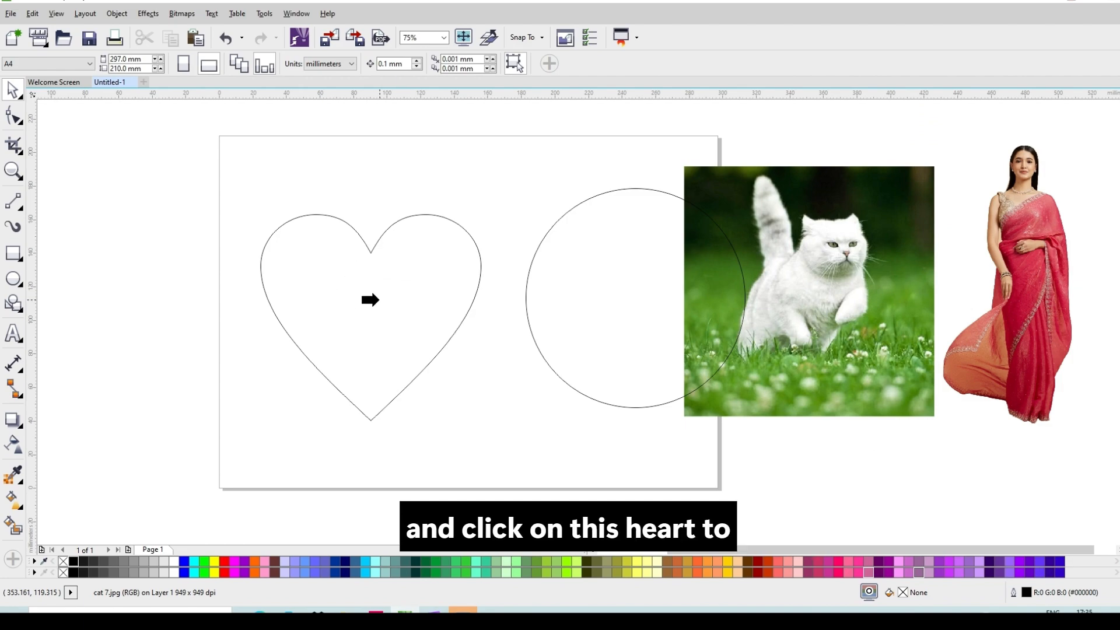
pyautogui.click(380, 300)
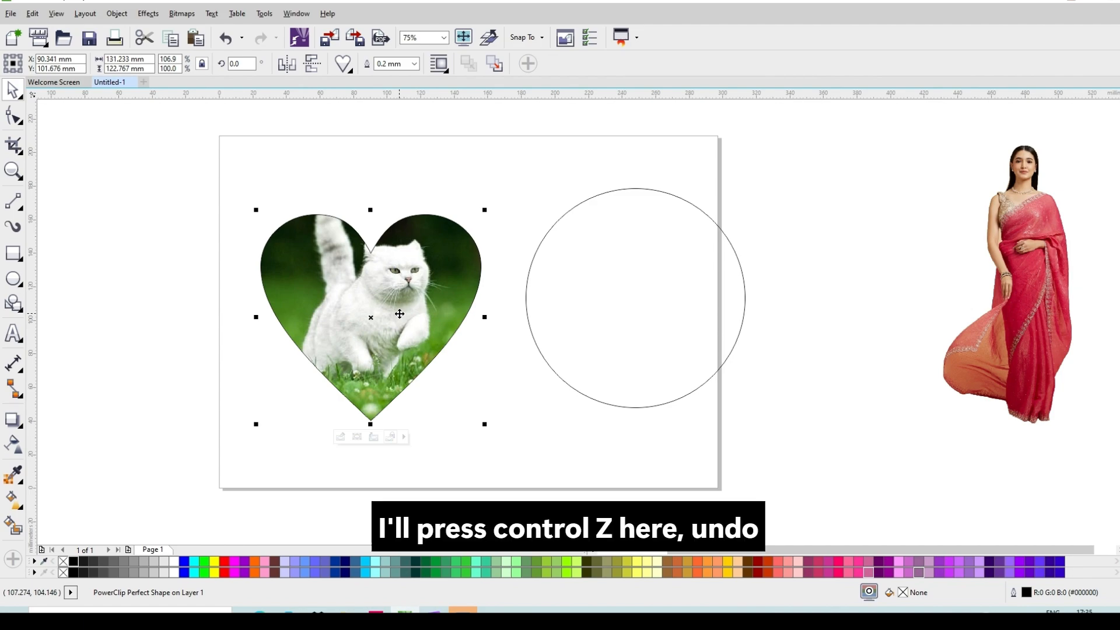
pyautogui.hotkey('ctrl', 'z')
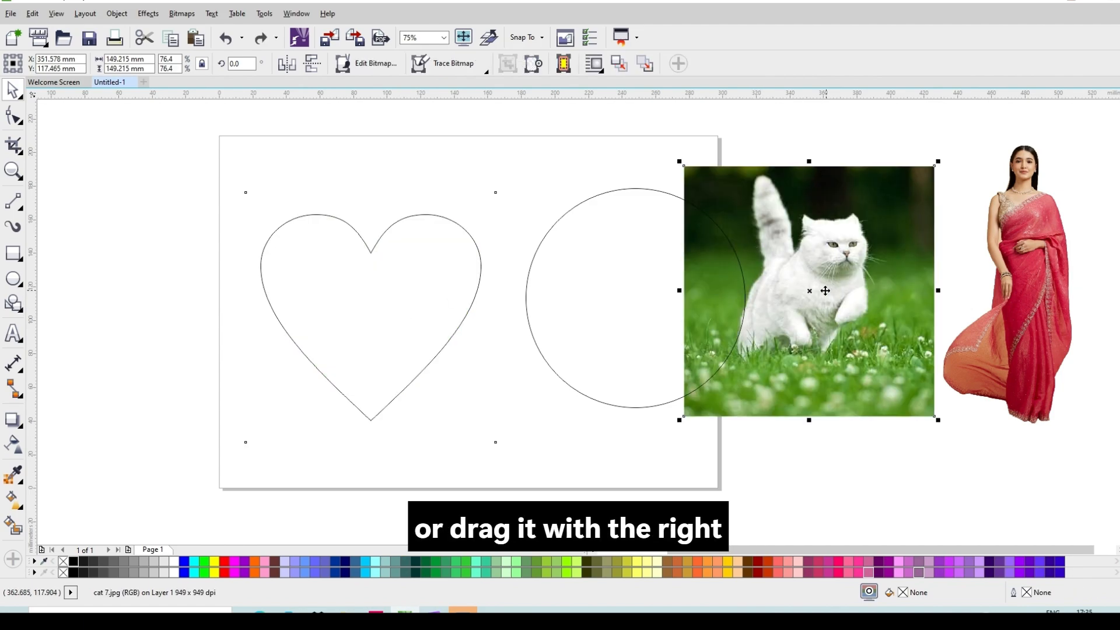
# Step: PowerClip the cat image inside the heart by dropping it there, and briefly open and close its contents for editing
pyautogui.moveTo(814, 290); pyautogui.dragTo(413, 301)
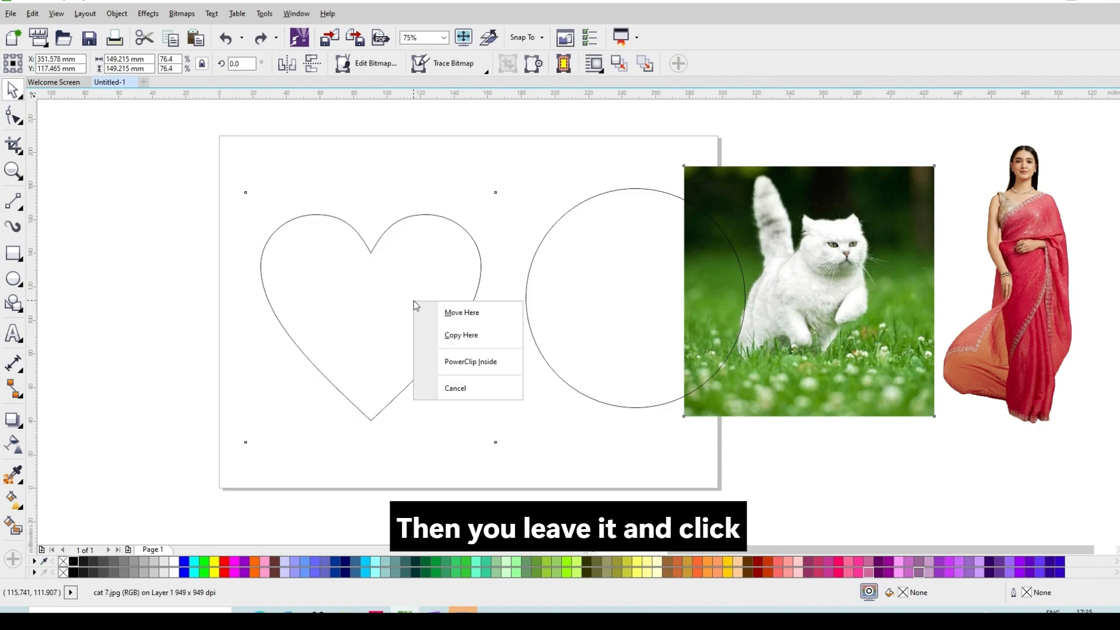
pyautogui.click(486, 362)
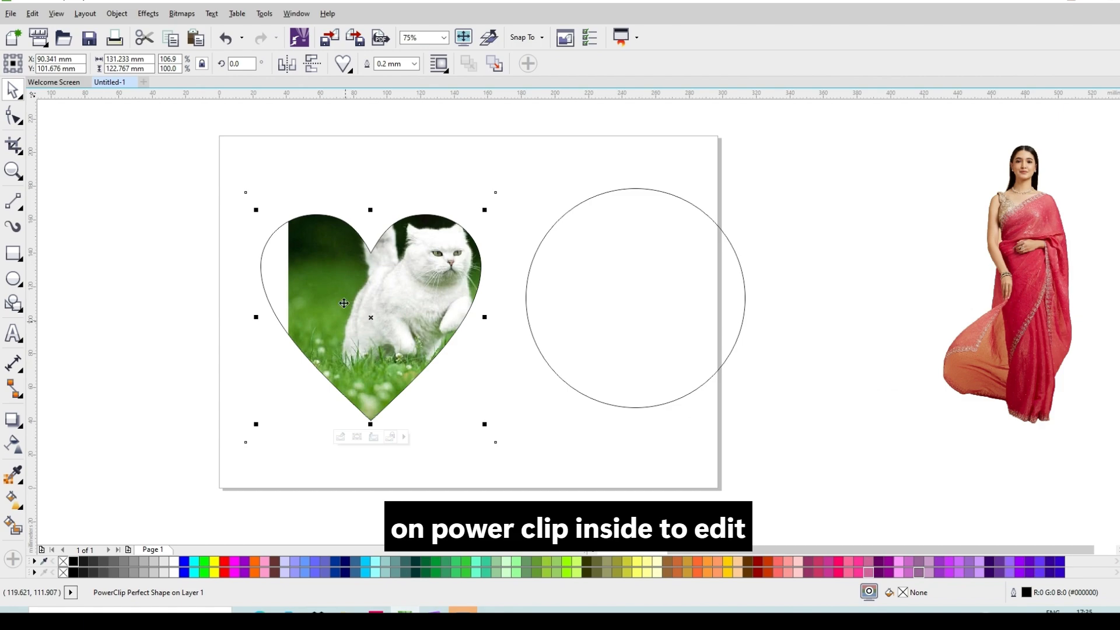
pyautogui.keyDown('ctrl'); pyautogui.click(408, 283); pyautogui.keyUp('ctrl')
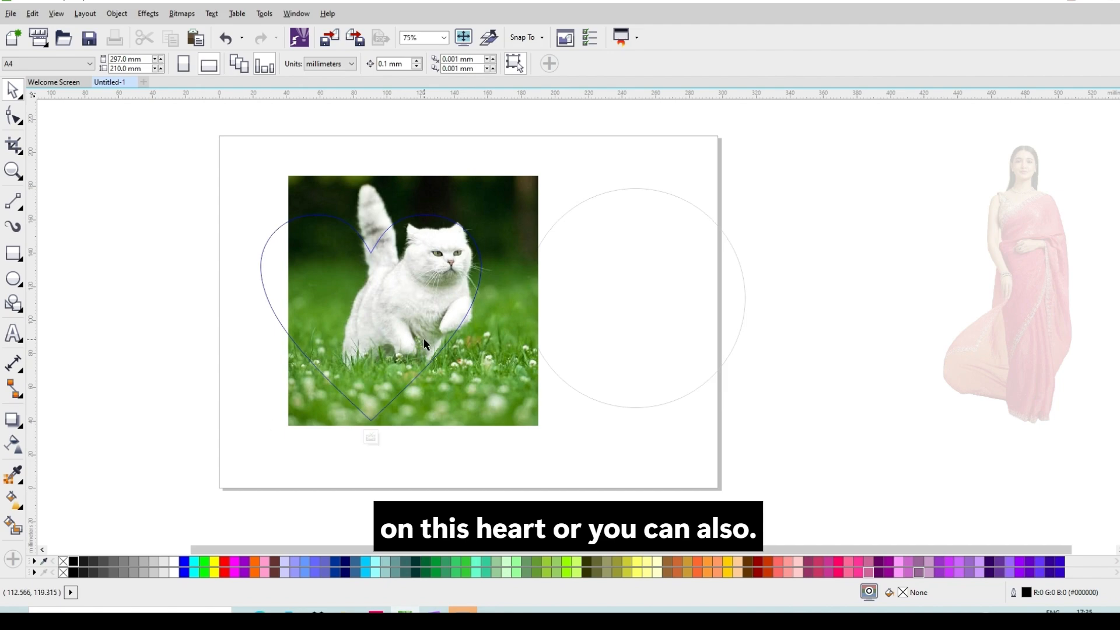
pyautogui.keyDown('ctrl'); pyautogui.click(565, 176); pyautogui.keyUp('ctrl')
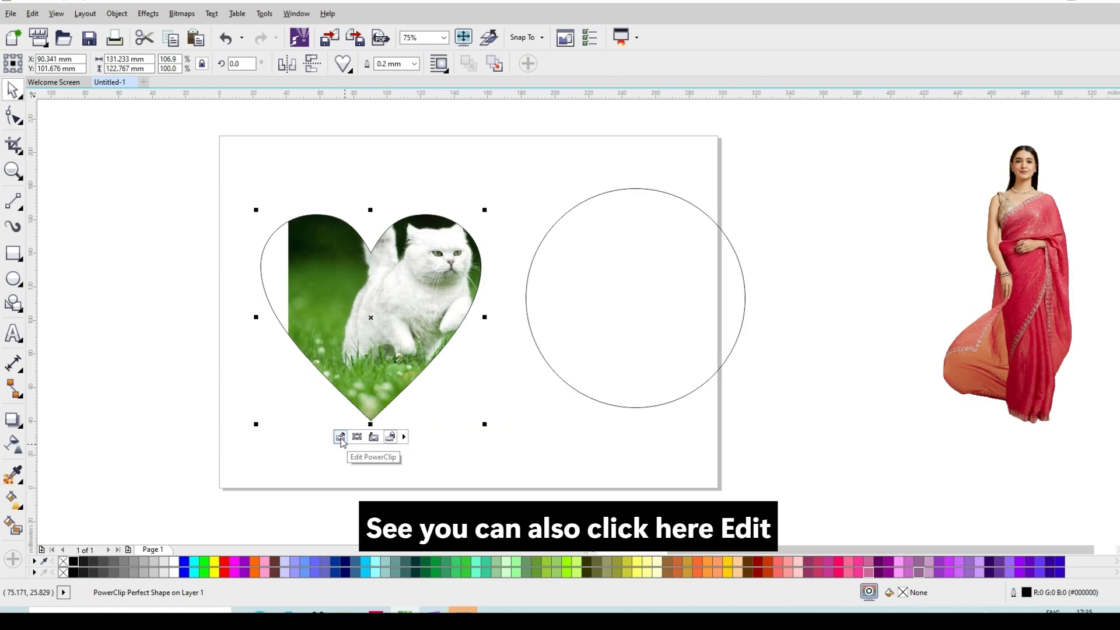
# Step: Edit the heart's PowerClip contents, scaling the cat image to about 134 mm and centring it behind the heart outline, and finish editing
pyautogui.click(340, 438)
pyautogui.click(512, 250)
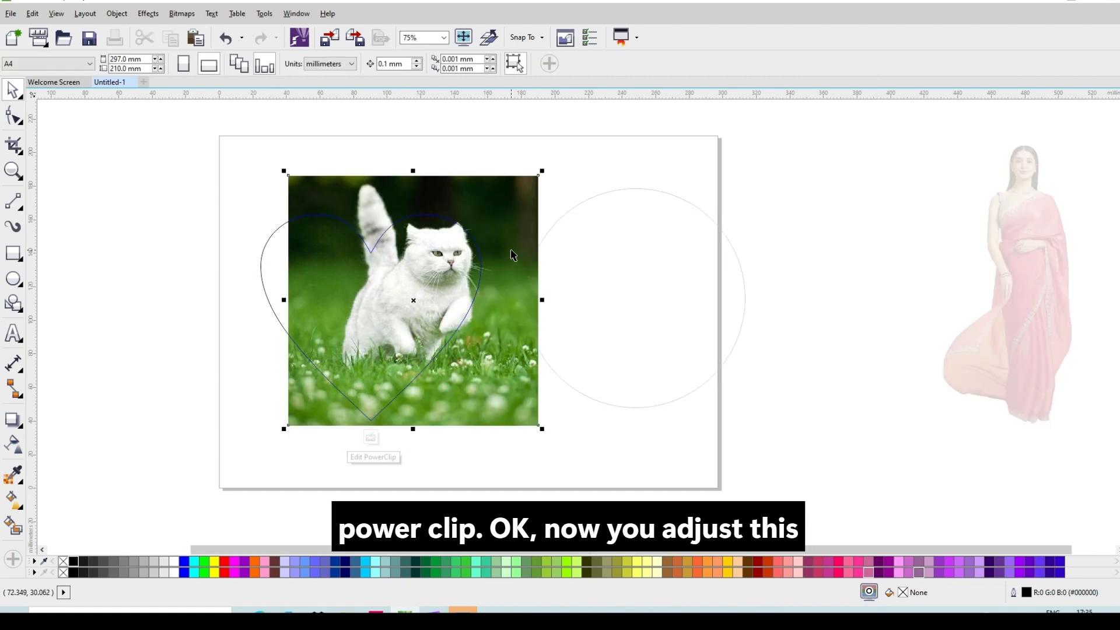
pyautogui.moveTo(512, 217); pyautogui.dragTo(461, 222)
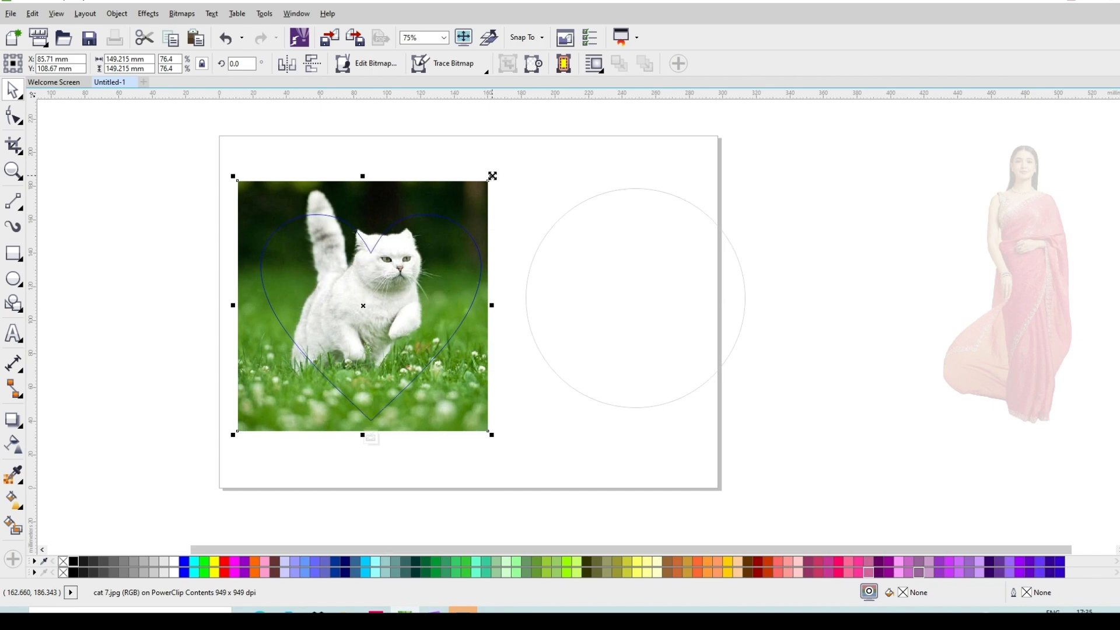
pyautogui.moveTo(492, 175)
pyautogui.mouseDown()
pyautogui.moveTo(494, 188)
pyautogui.moveTo(479, 189)
pyautogui.mouseUp()
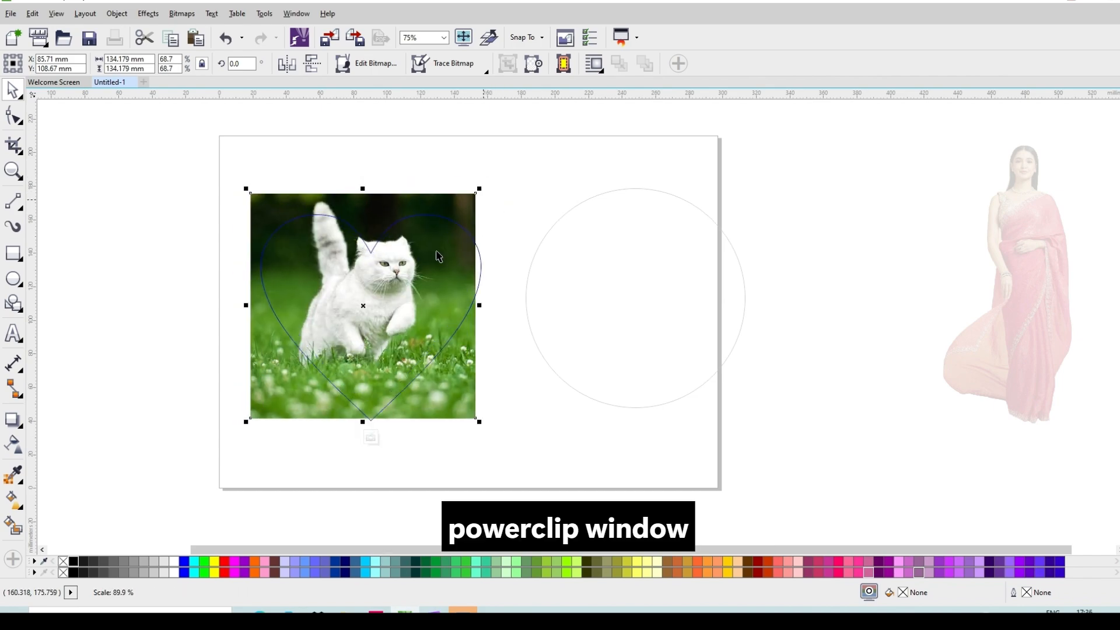
pyautogui.moveTo(439, 256); pyautogui.dragTo(418, 274)
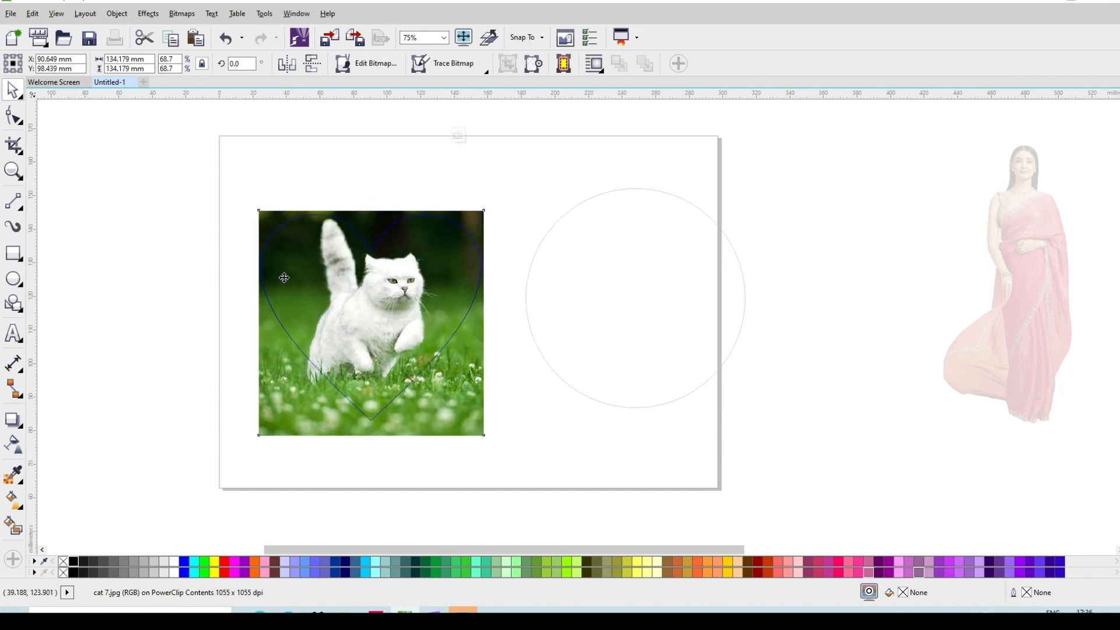
pyautogui.scroll(2, 284, 278)
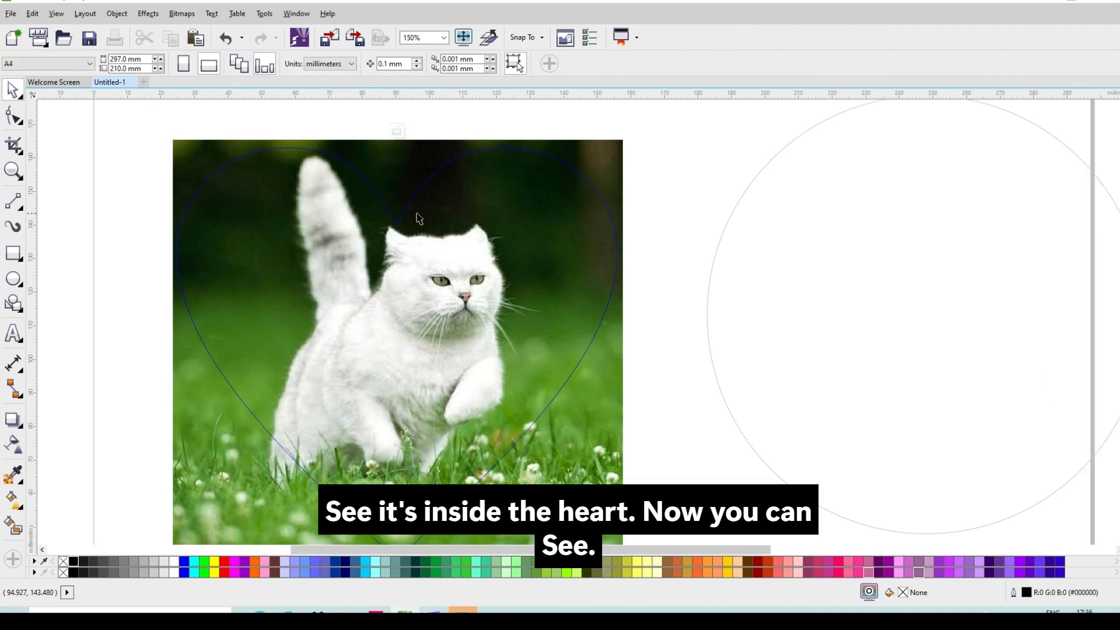
pyautogui.scroll(-1, 421, 217)
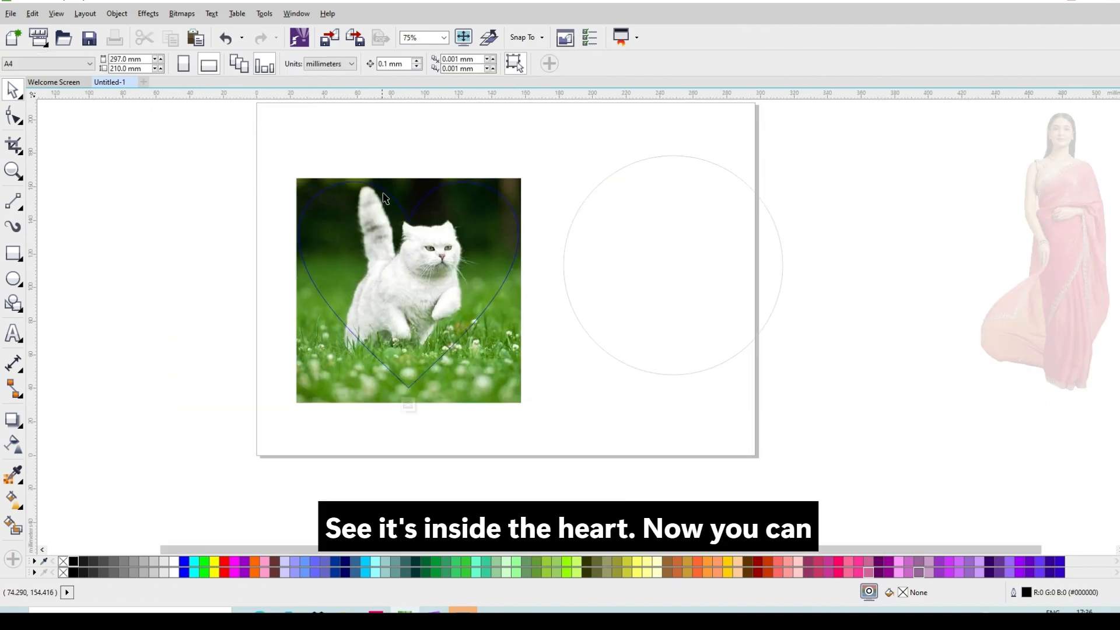
pyautogui.scroll(2, 385, 198)
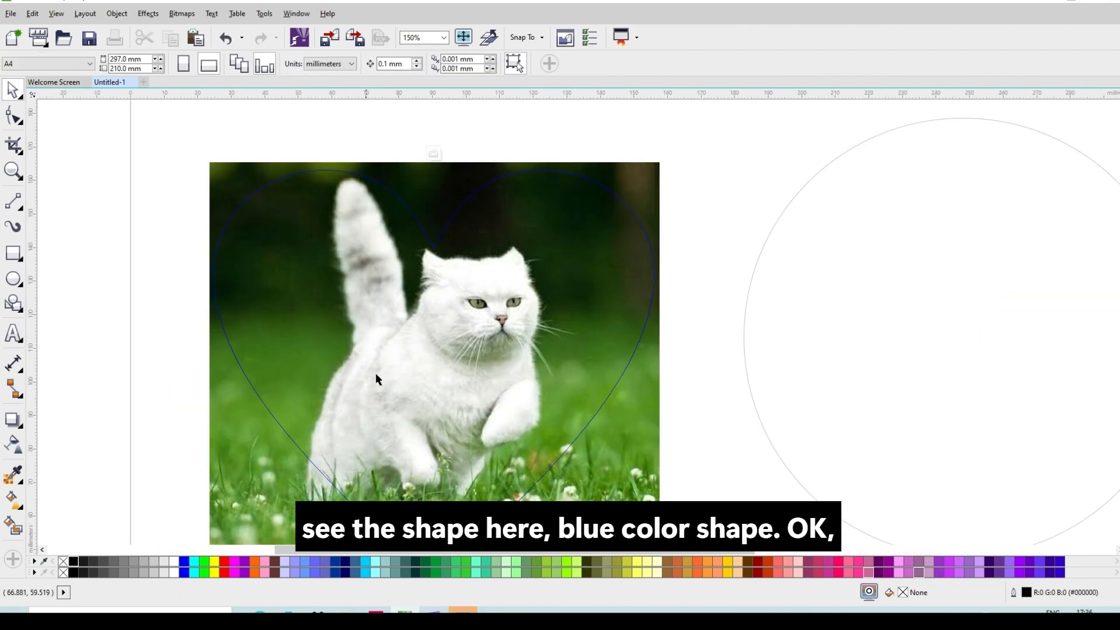
pyautogui.scroll(-1, 444, 193)
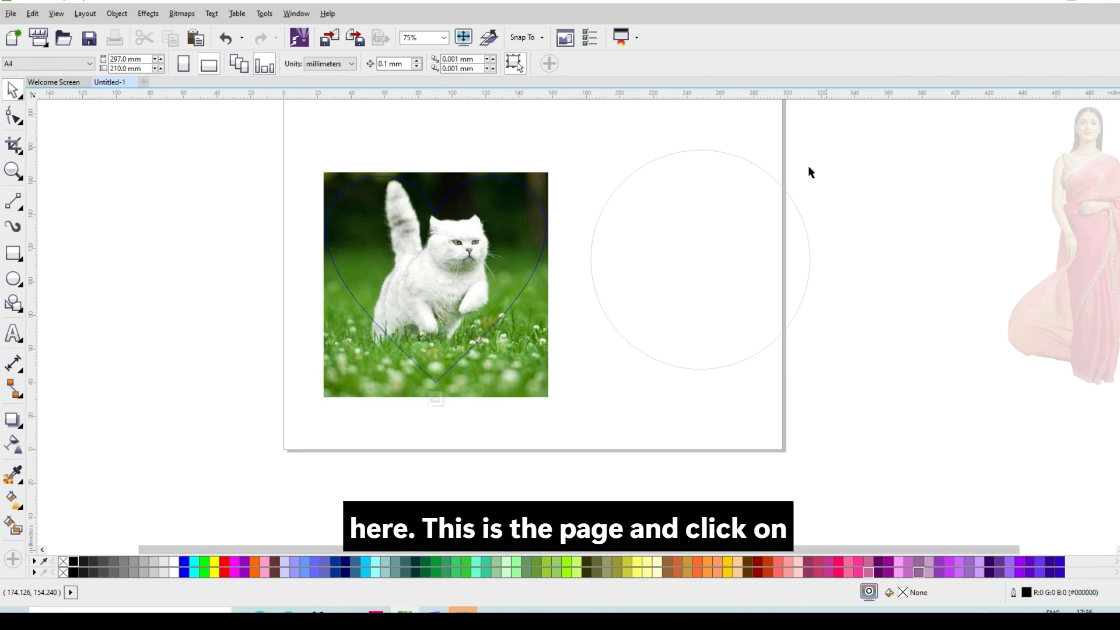
pyautogui.click(596, 133)
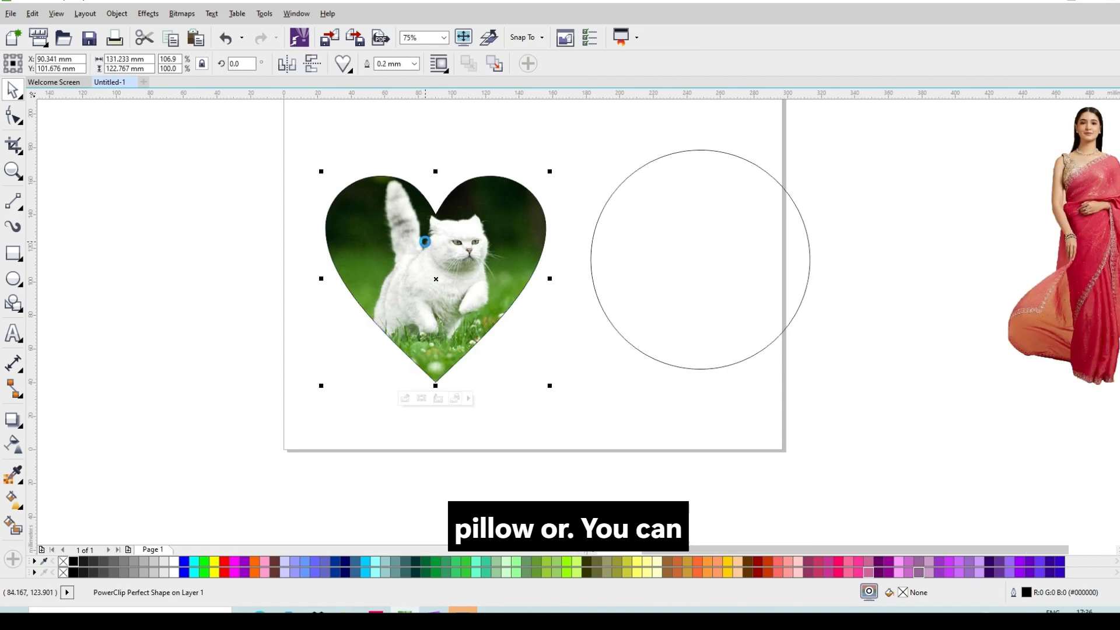
# Step: Reopen the heart's PowerClip contents, stop editing them and select the heart
pyautogui.doubleClick(452, 265)
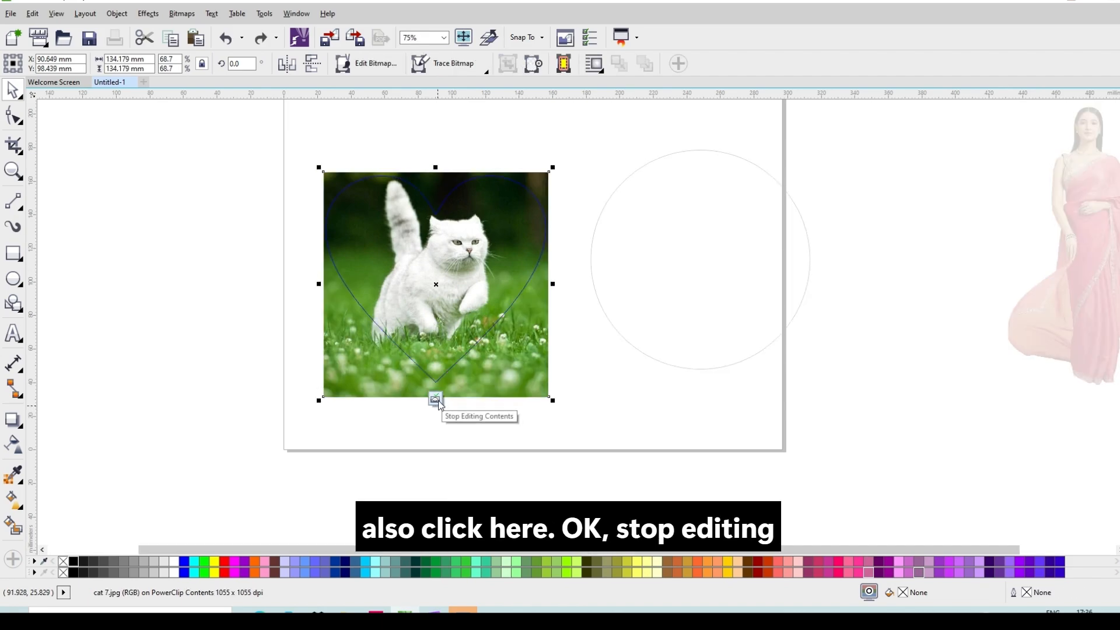
pyautogui.click(438, 400)
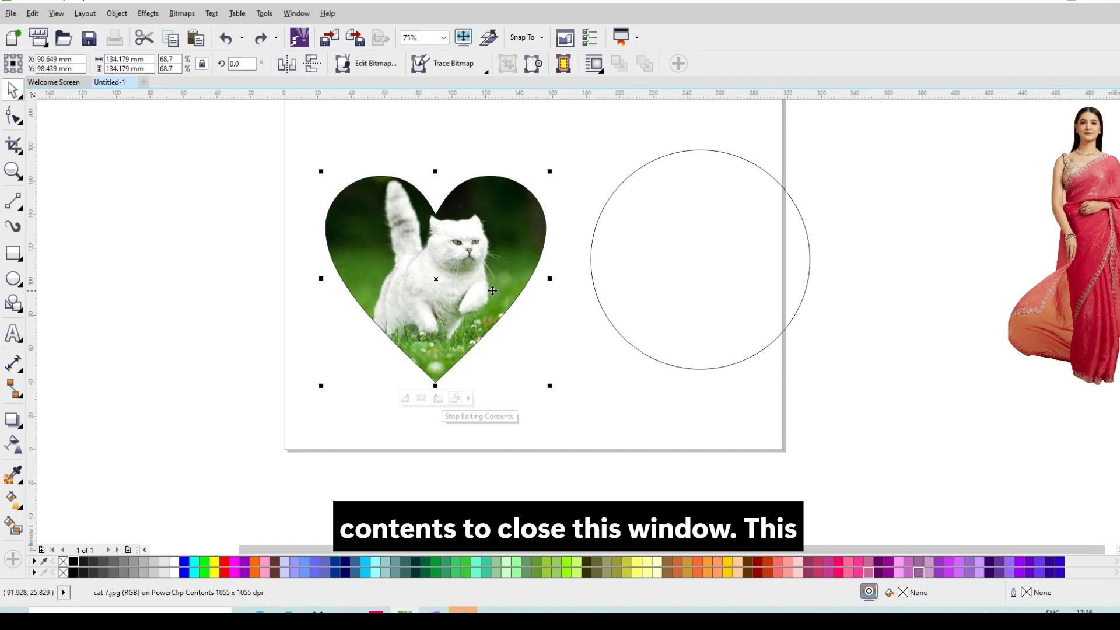
pyautogui.click(468, 285)
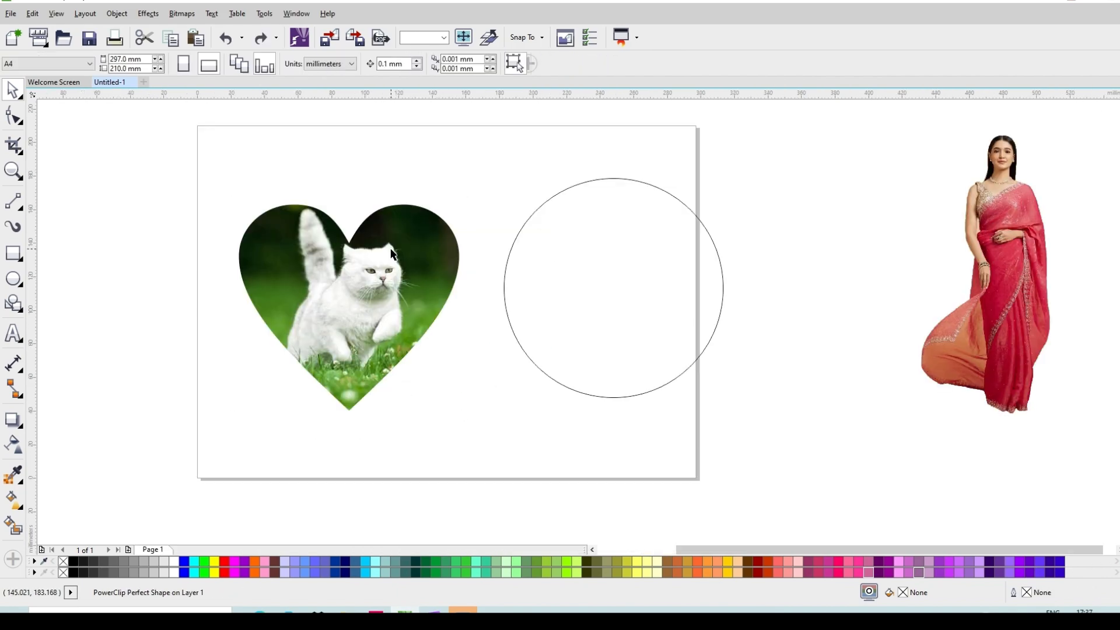
# Step: Move the cat-filled heart closer to the page's left edge and select the circle
pyautogui.scroll(3, 390, 249)
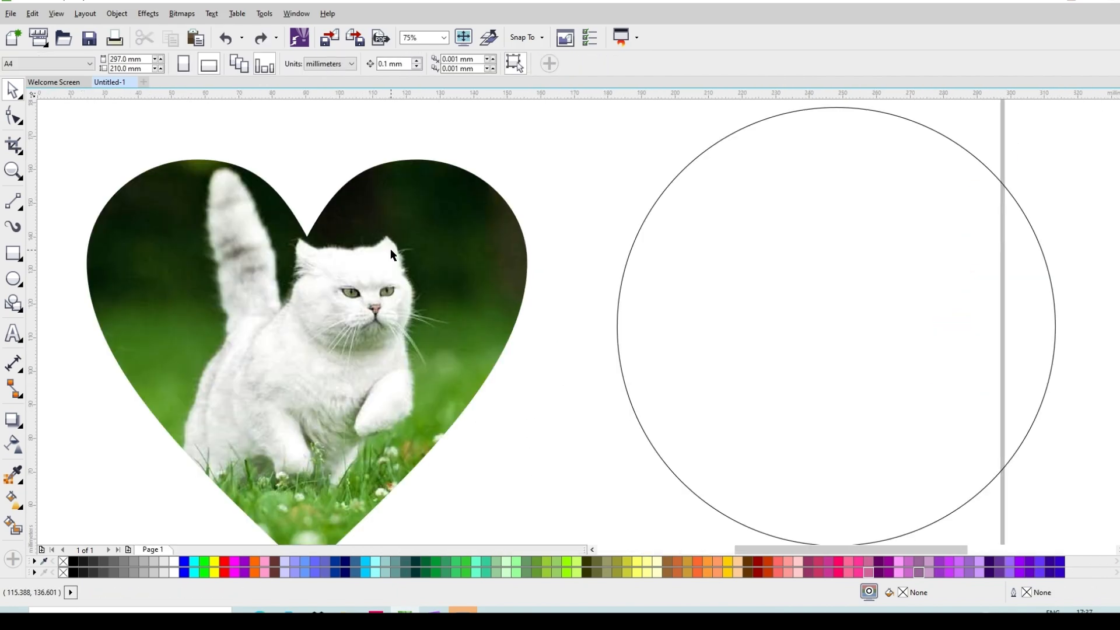
pyautogui.scroll(-3, 390, 248)
pyautogui.click(398, 268)
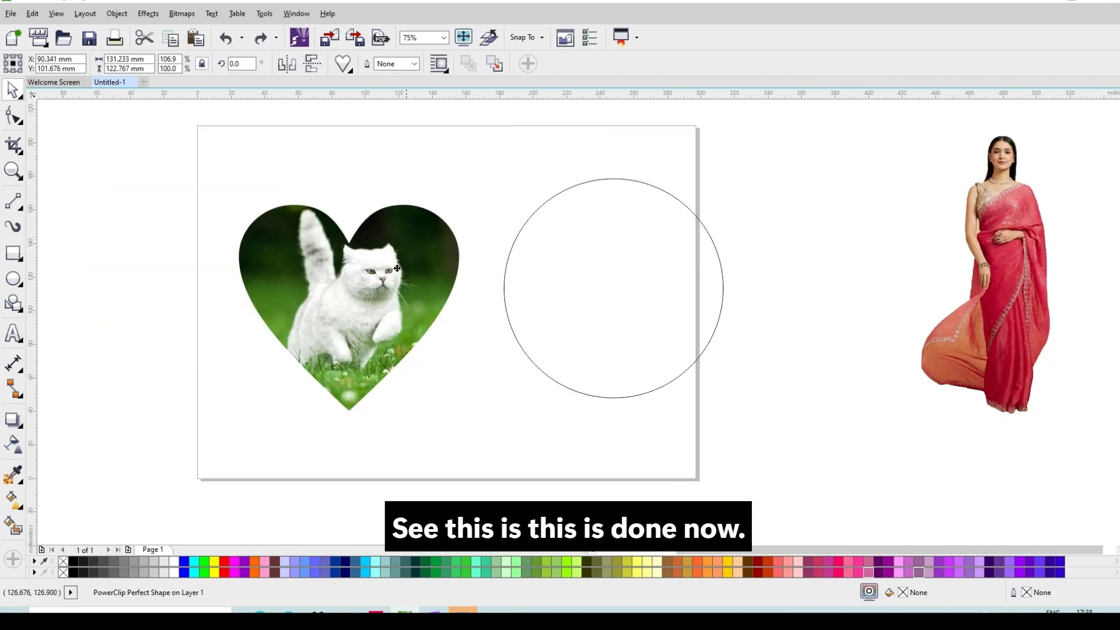
pyautogui.moveTo(397, 267); pyautogui.dragTo(362, 268)
pyautogui.click(705, 234)
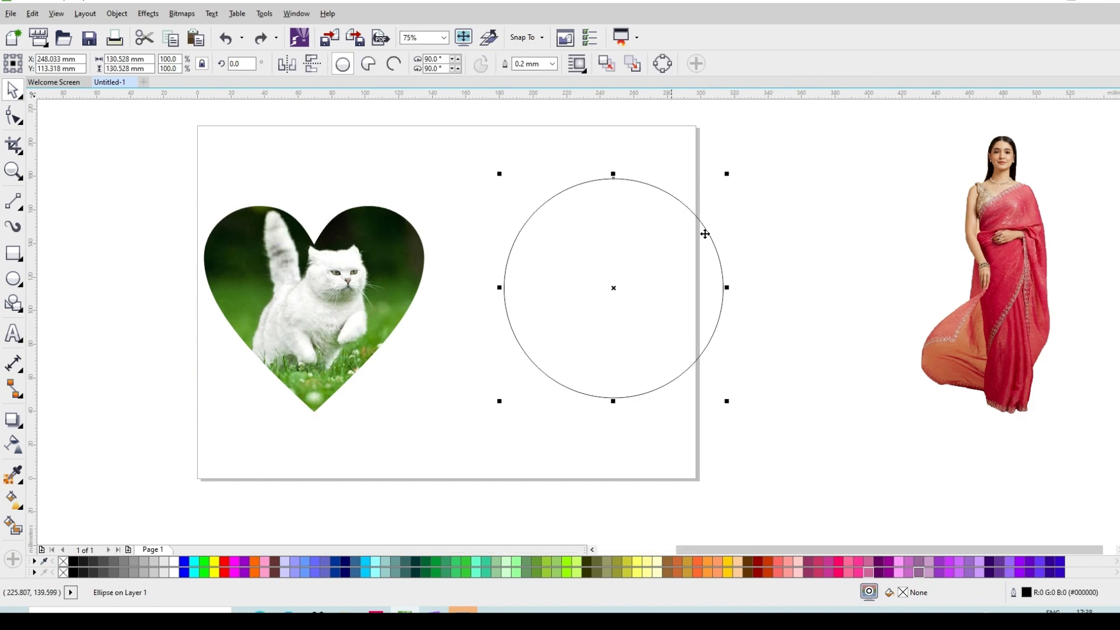
# Step: Move the empty circle closer to the heart so that it lies fully on the page
pyautogui.click(791, 219)
pyautogui.scroll(1, 391, 256)
pyautogui.scroll(-1, 391, 257)
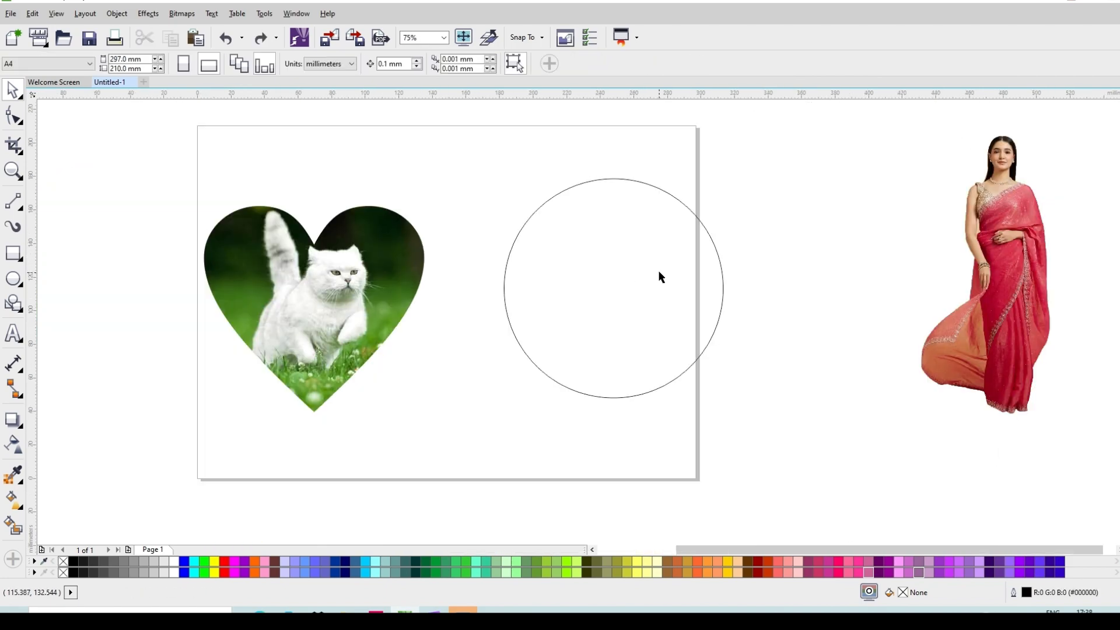
pyautogui.moveTo(659, 274); pyautogui.dragTo(611, 283)
# Step: Move the image of the woman in the saree beside the circle and place a duplicate of it farther off the page
pyautogui.moveTo(1010, 268); pyautogui.dragTo(807, 285)
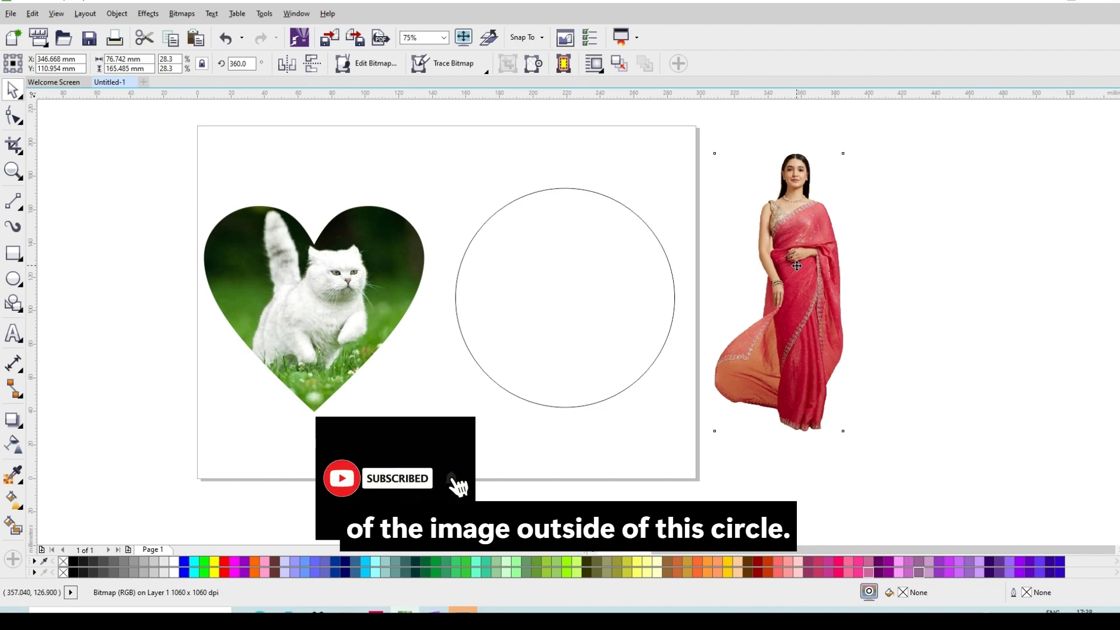
pyautogui.moveTo(797, 265); pyautogui.dragTo(768, 260)
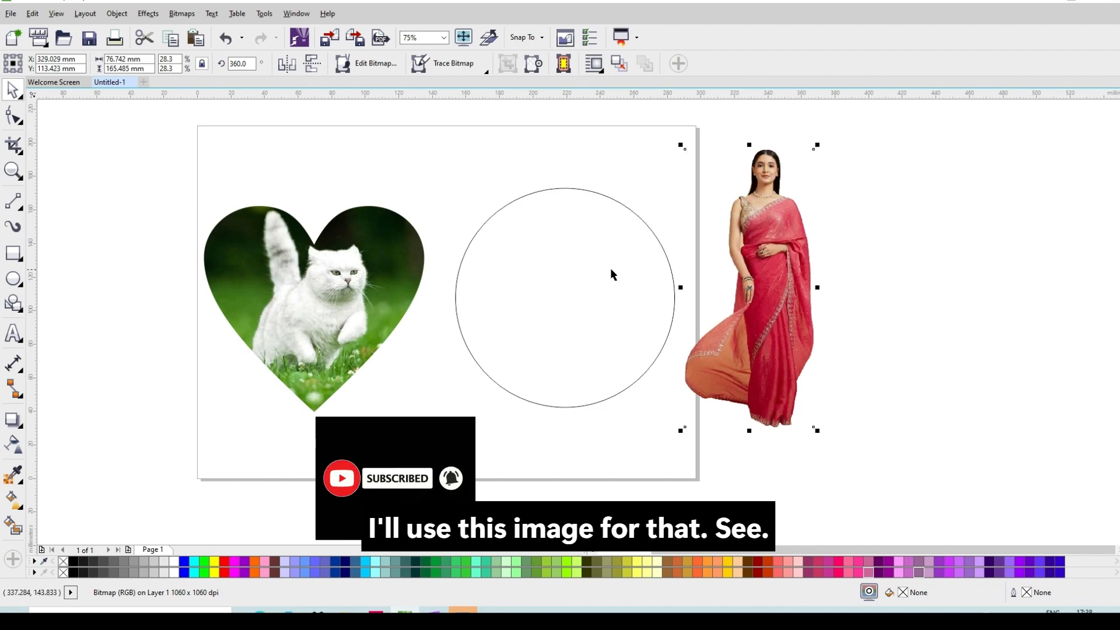
pyautogui.moveTo(767, 278); pyautogui.dragTo(1031, 273)
# Step: PowerClip the saree image nearest the circle inside the circle
pyautogui.click(771, 283)
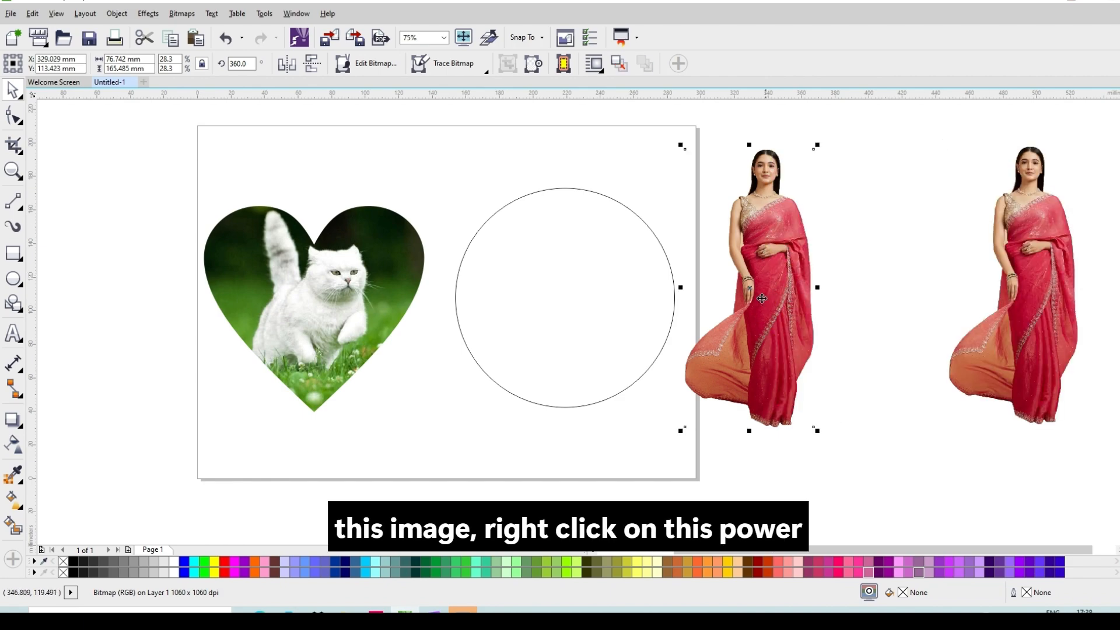
pyautogui.rightClick(762, 286)
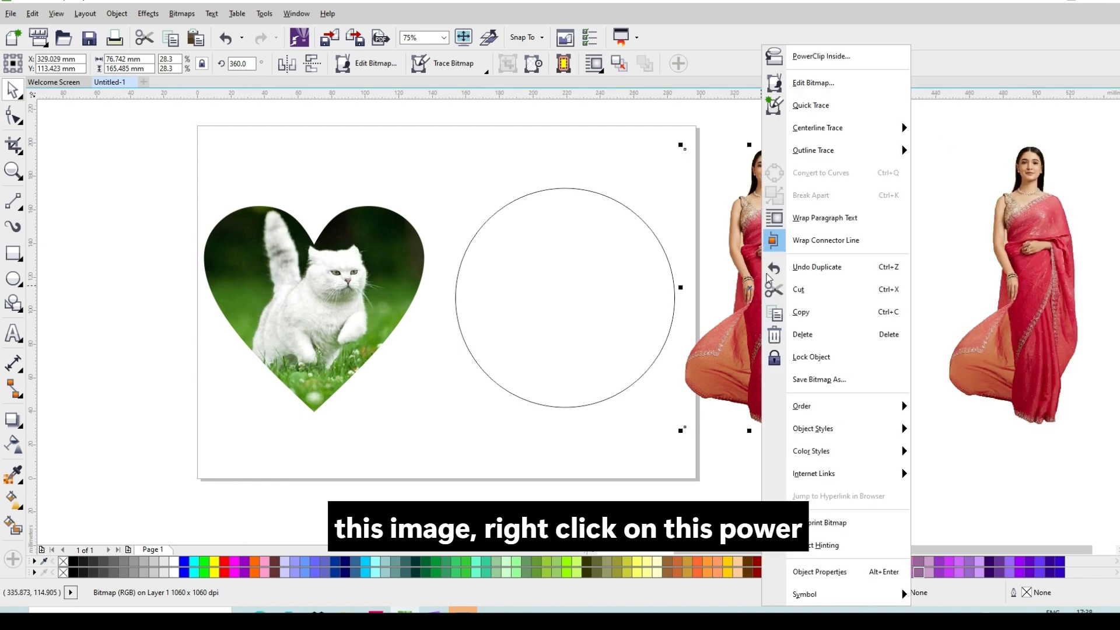
pyautogui.click(816, 55)
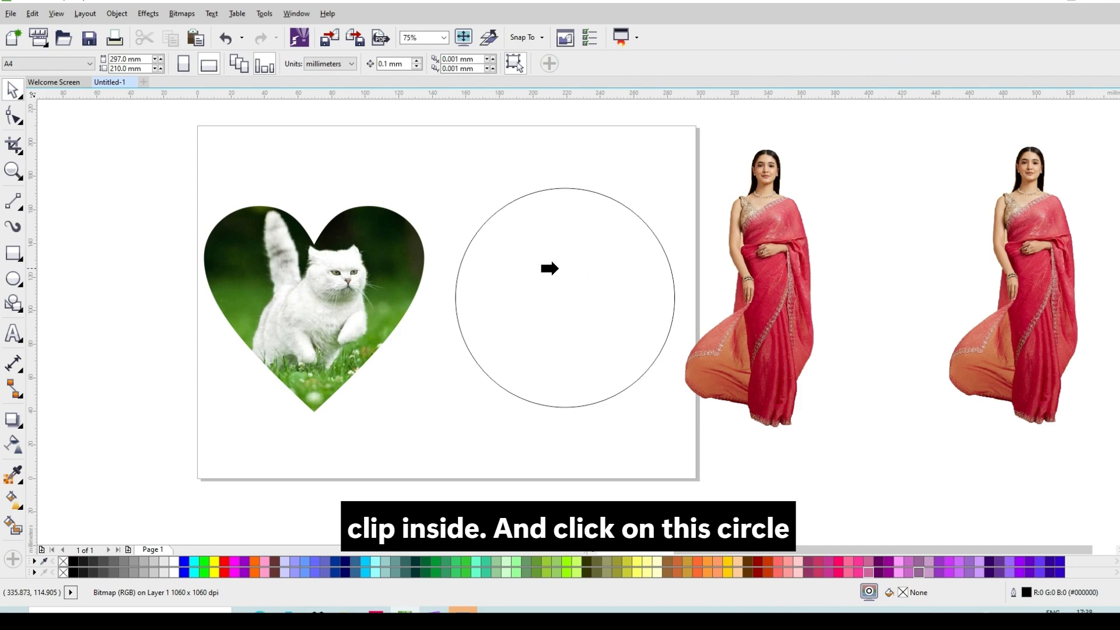
pyautogui.click(569, 295)
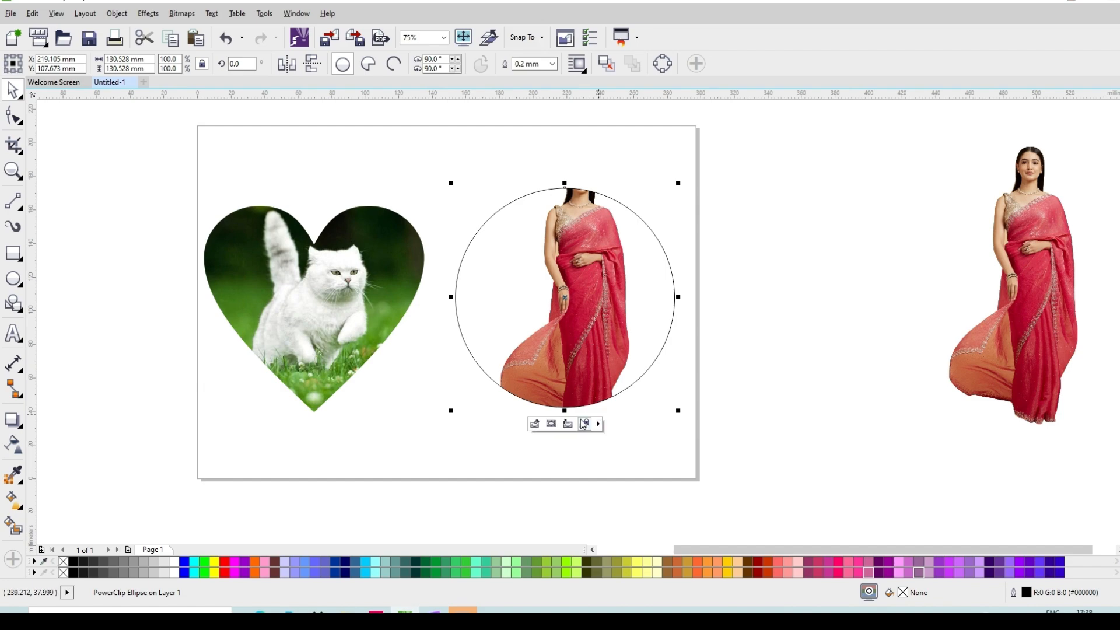
# Step: Open the circle's PowerClip contents for editing and reposition the saree image slightly right of the circle's centre
pyautogui.click(534, 424)
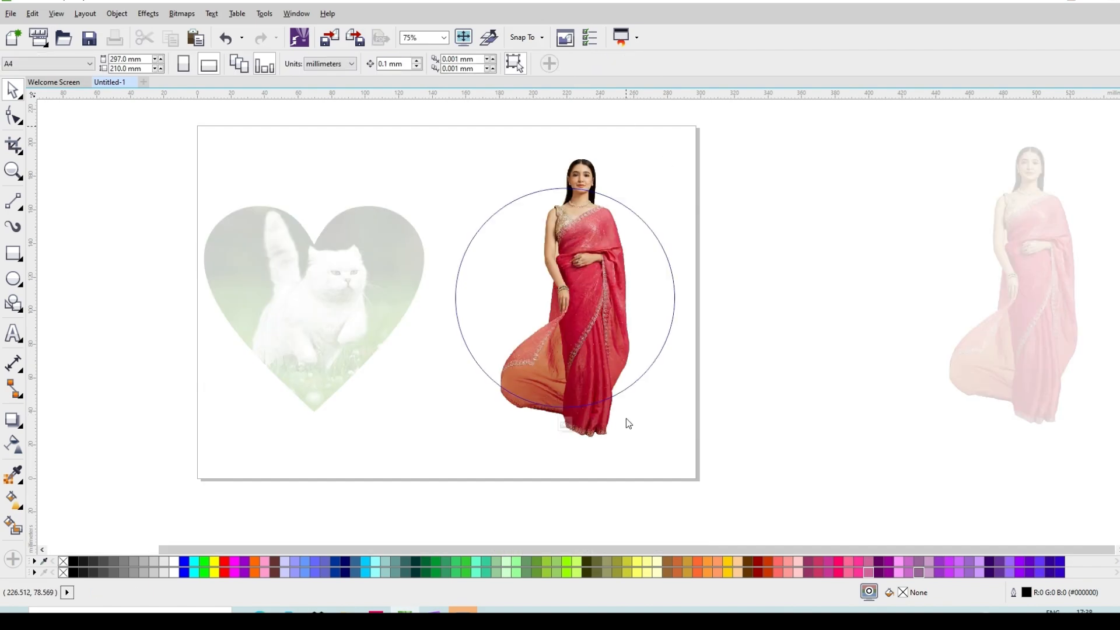
pyautogui.click(599, 323)
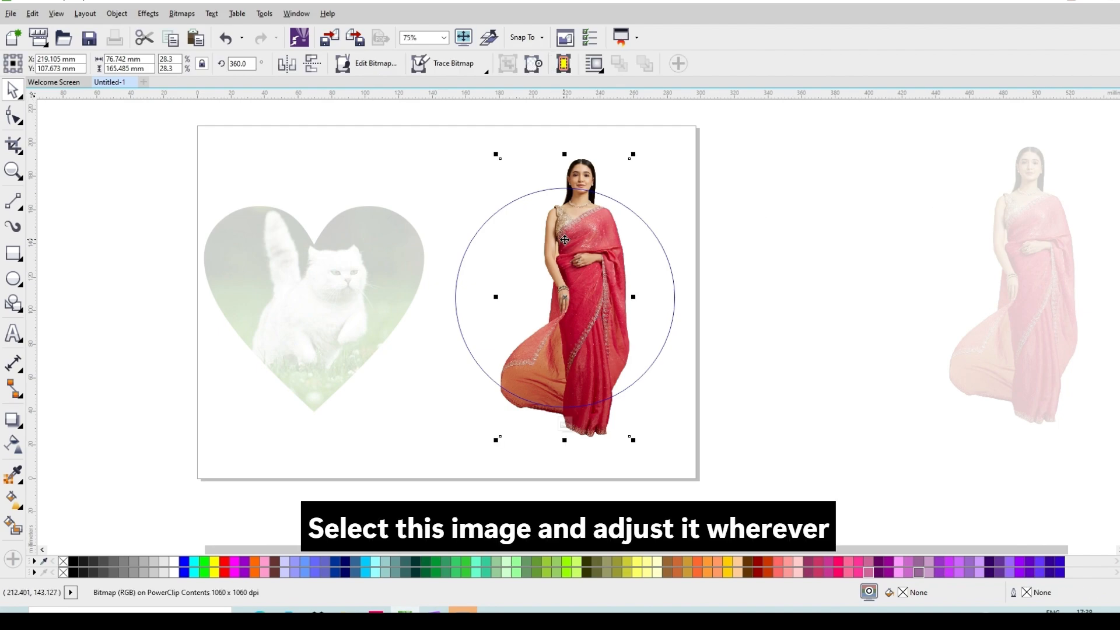
pyautogui.scroll(1, 573, 173)
pyautogui.scroll(1, 577, 187)
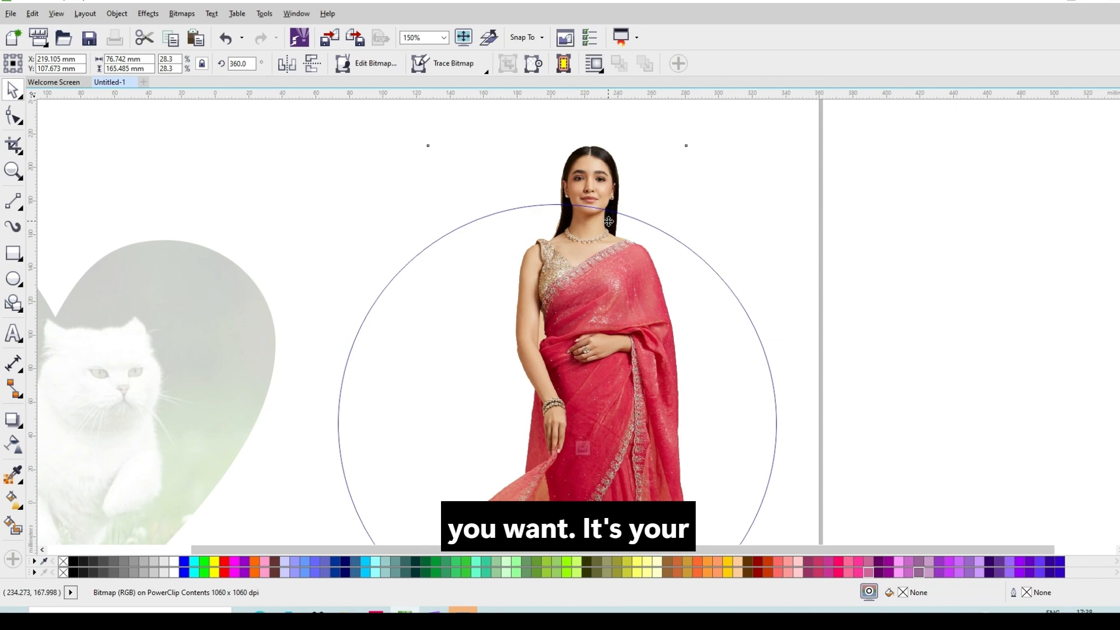
pyautogui.scroll(-1, 593, 275)
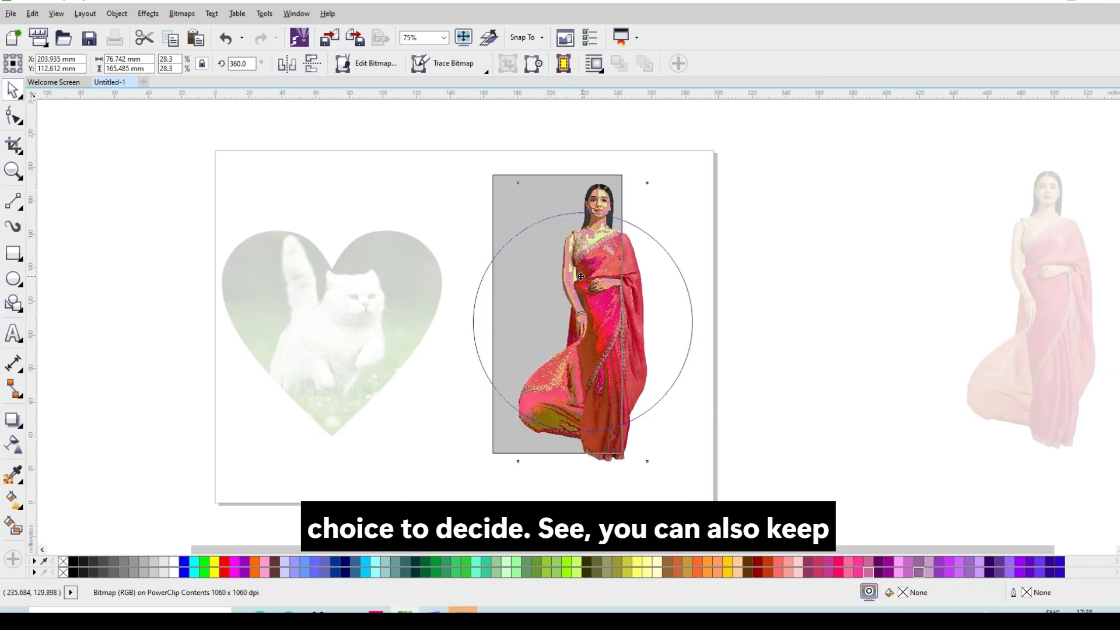
pyautogui.moveTo(572, 274); pyautogui.dragTo(633, 275)
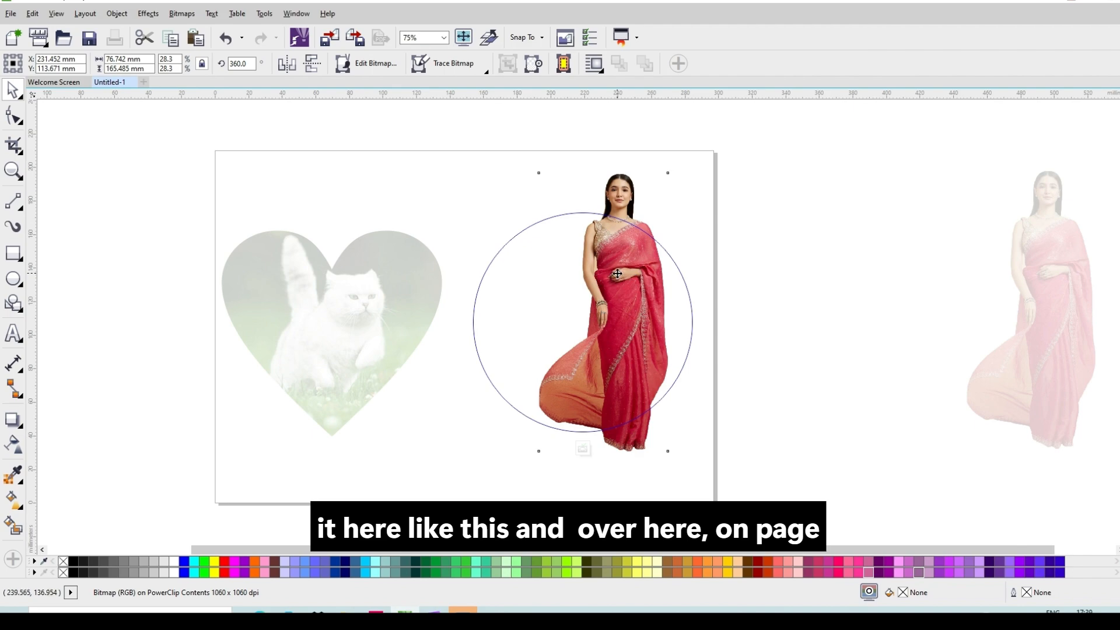
# Step: Rotate the saree image counterclockwise by about 13.4° and shift it left within the circle
pyautogui.click(628, 275)
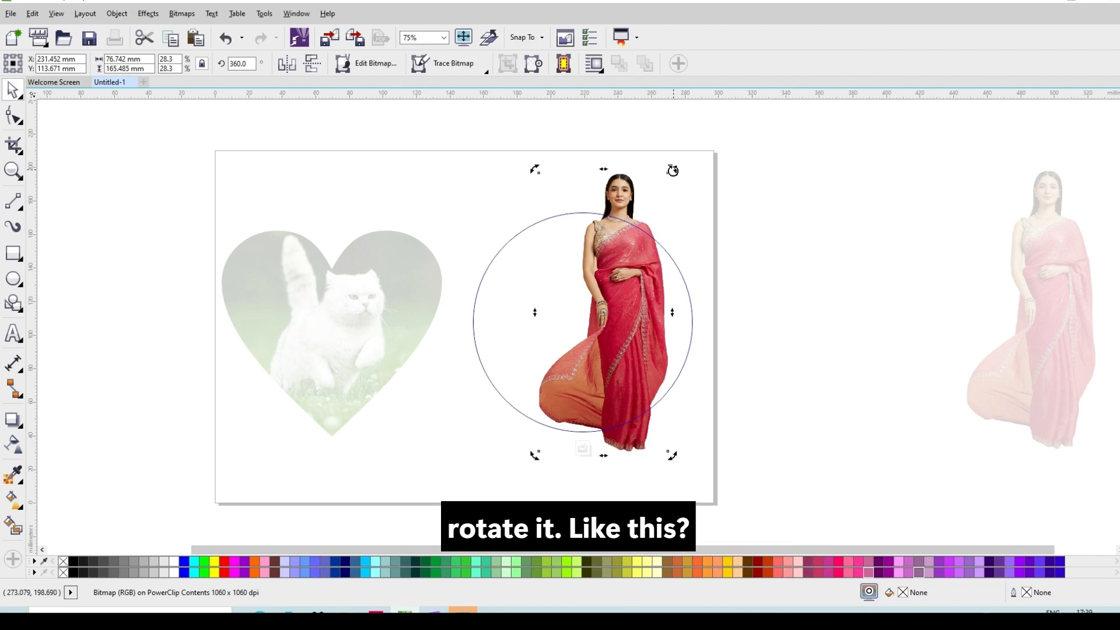
pyautogui.moveTo(670, 171); pyautogui.dragTo(637, 153)
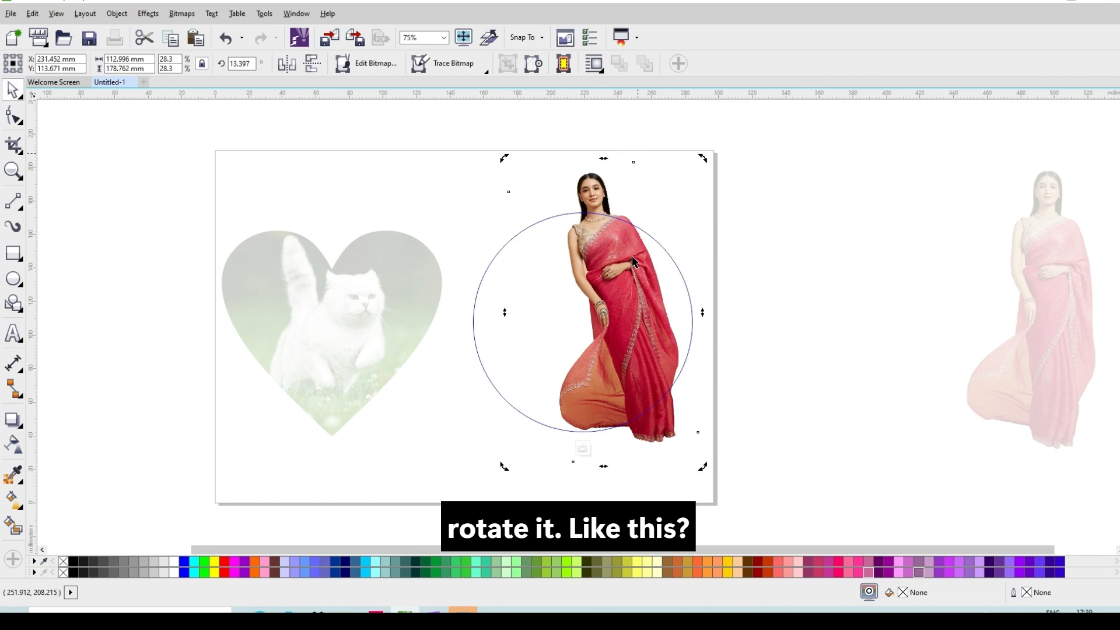
pyautogui.moveTo(622, 276); pyautogui.dragTo(604, 278)
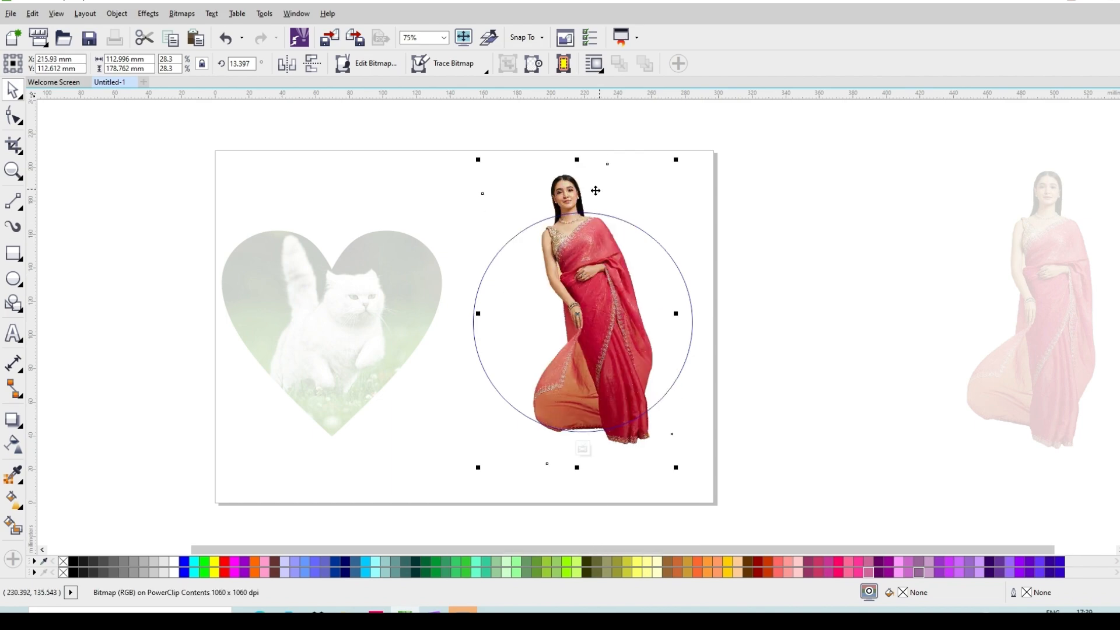
# Step: Enlarge the tilted saree image to about 30.4% scale and move it down and left, keeping the head above the circle
pyautogui.scroll(1, 596, 191)
pyautogui.scroll(1, 578, 219)
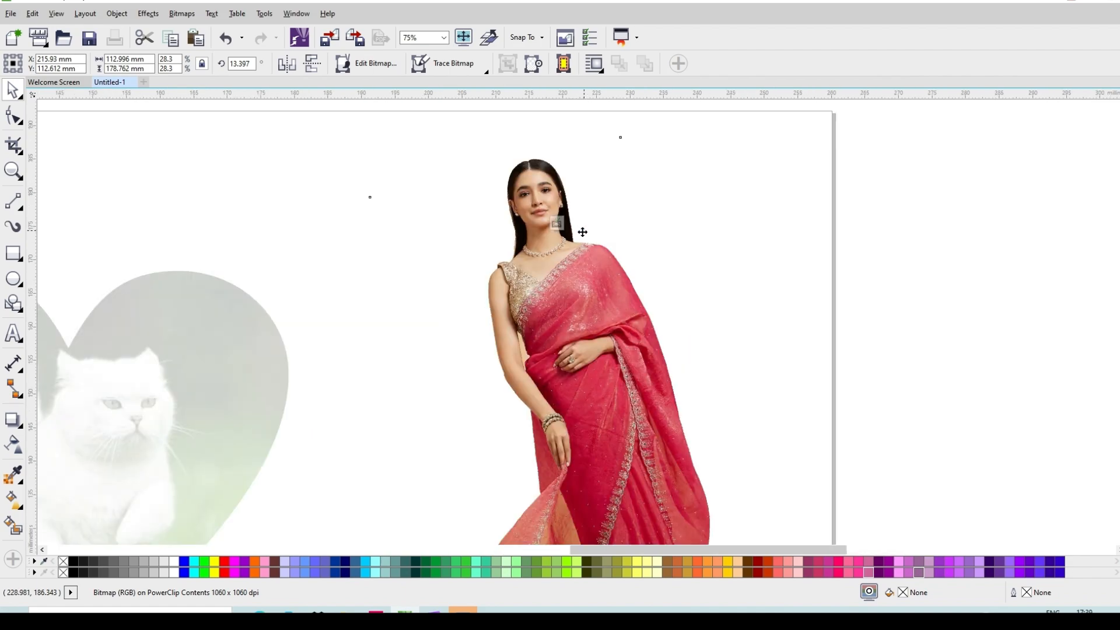
pyautogui.scroll(-1, 599, 206)
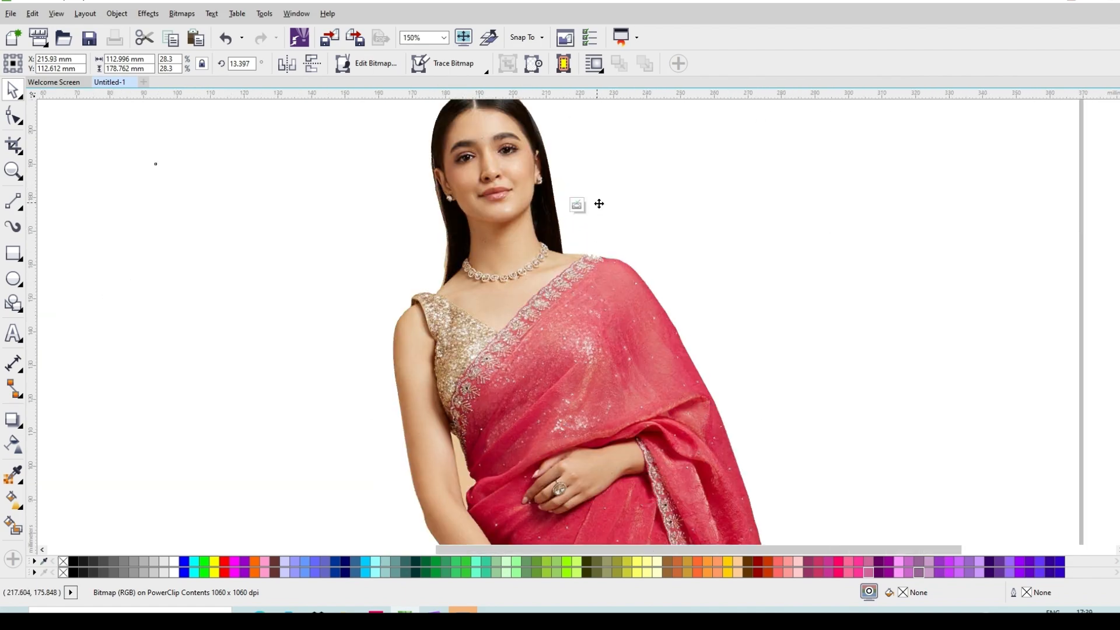
pyautogui.scroll(-1, 599, 203)
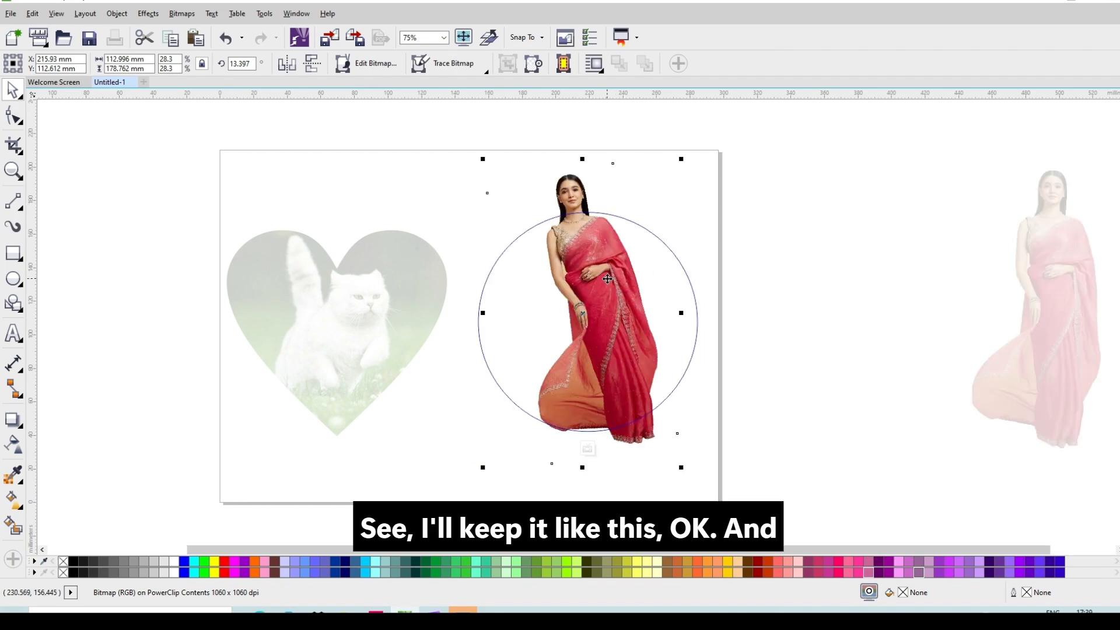
pyautogui.moveTo(681, 158); pyautogui.dragTo(693, 145)
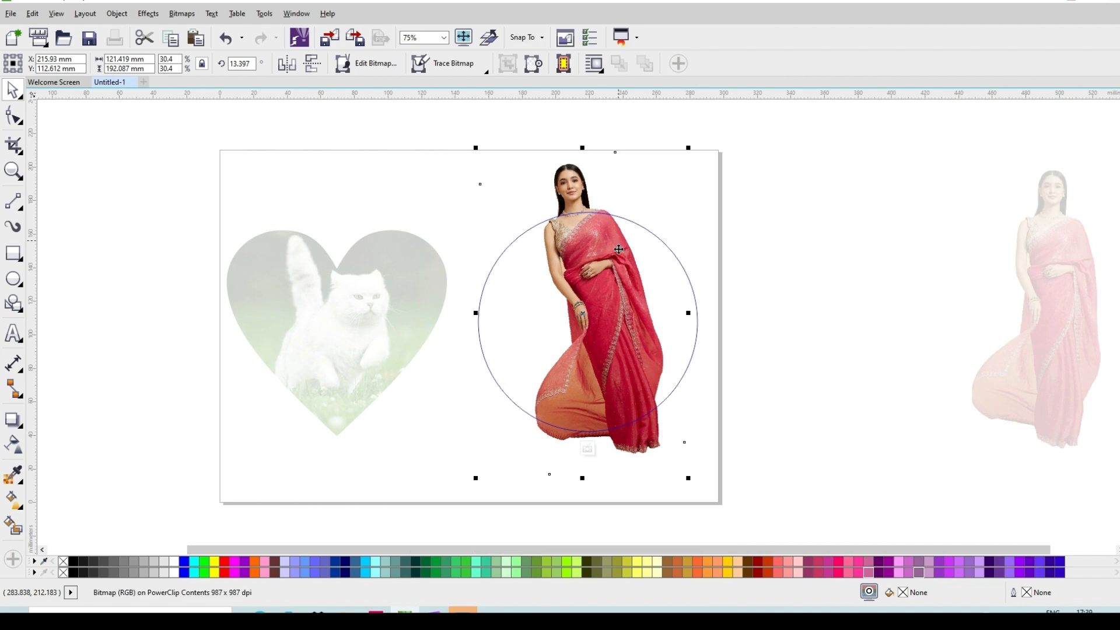
pyautogui.moveTo(598, 275); pyautogui.dragTo(579, 285)
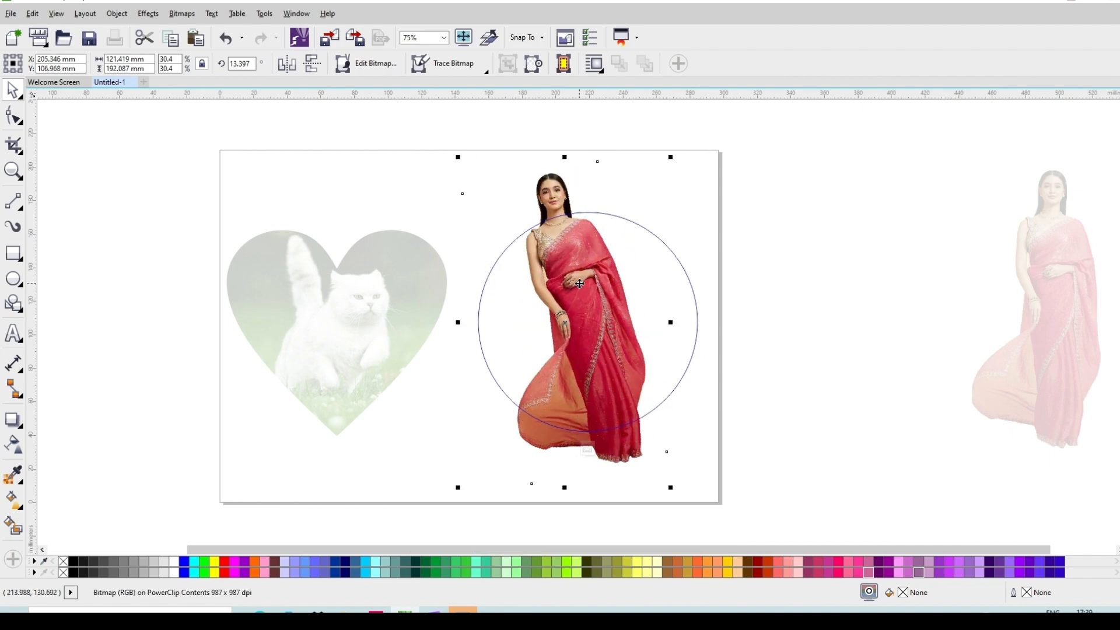
# Step: Copy the tilted saree image and finish editing the circle's PowerClip contents
pyautogui.scroll(2, 607, 222)
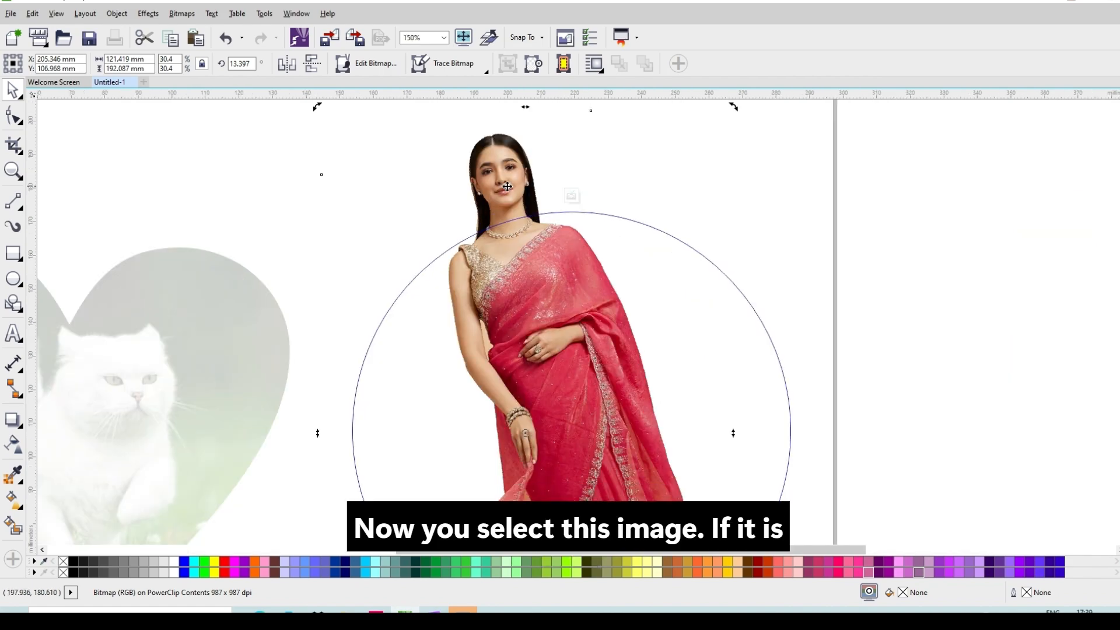
pyautogui.scroll(-1, 546, 229)
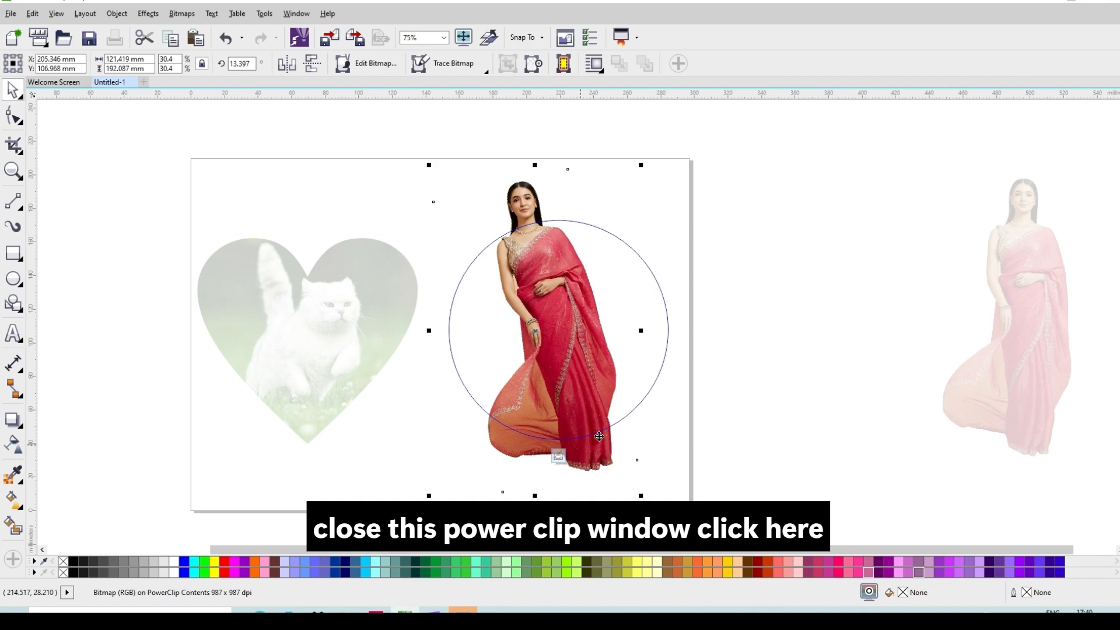
pyautogui.keyDown('ctrl'); pyautogui.click(774, 371); pyautogui.keyUp('ctrl')
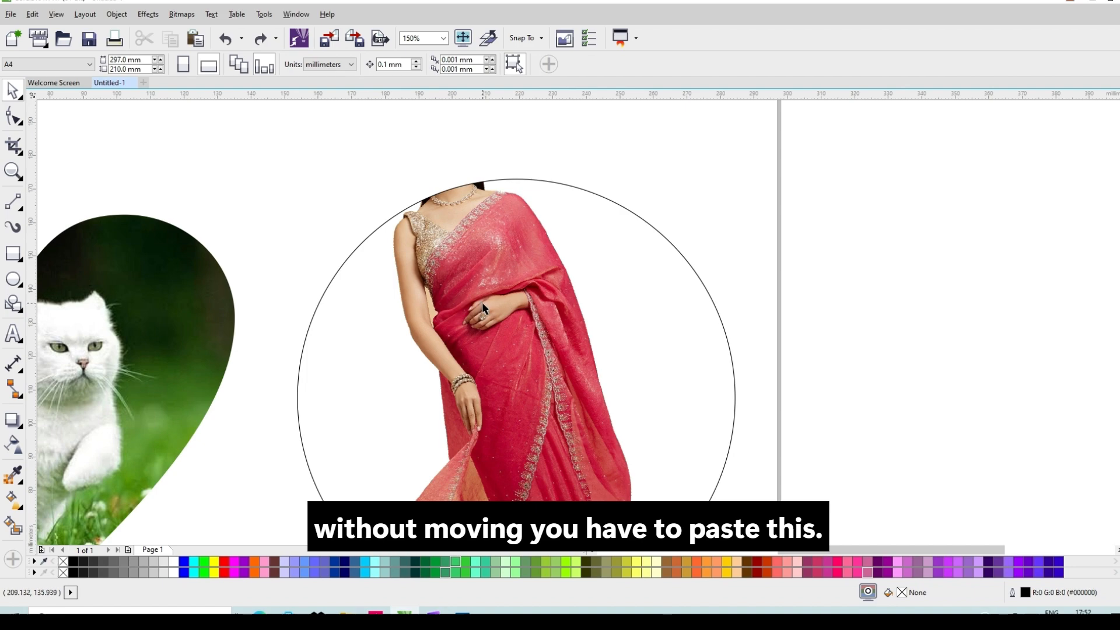
# Step: Paste the copied saree image in place over the circle without moving it, and deselect it
pyautogui.hotkey('ctrl', 'v')
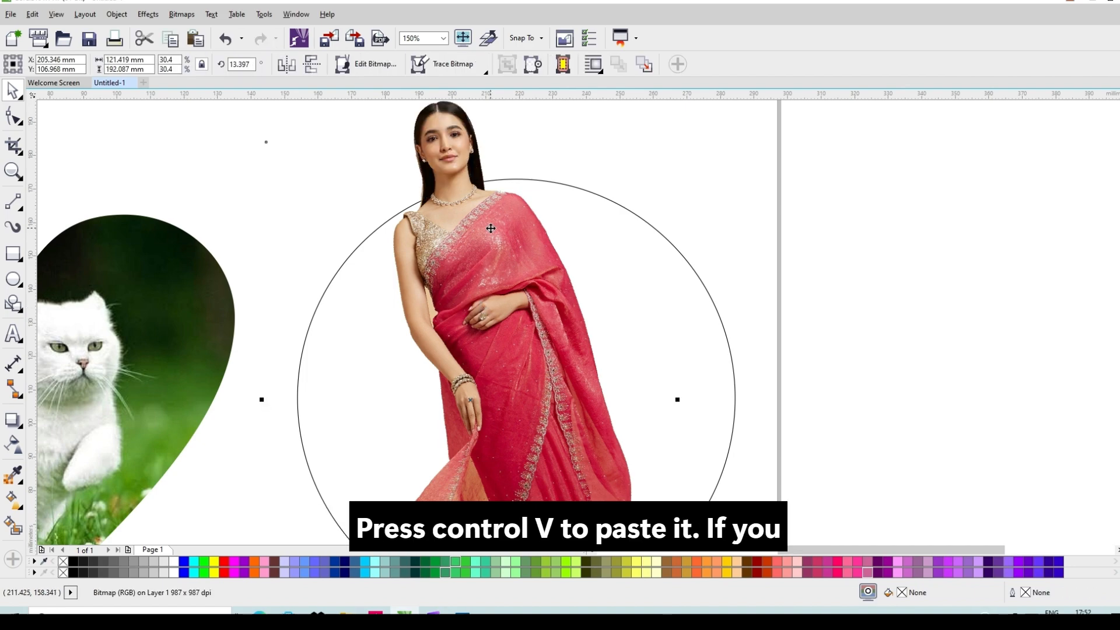
pyautogui.scroll(-2, 494, 226)
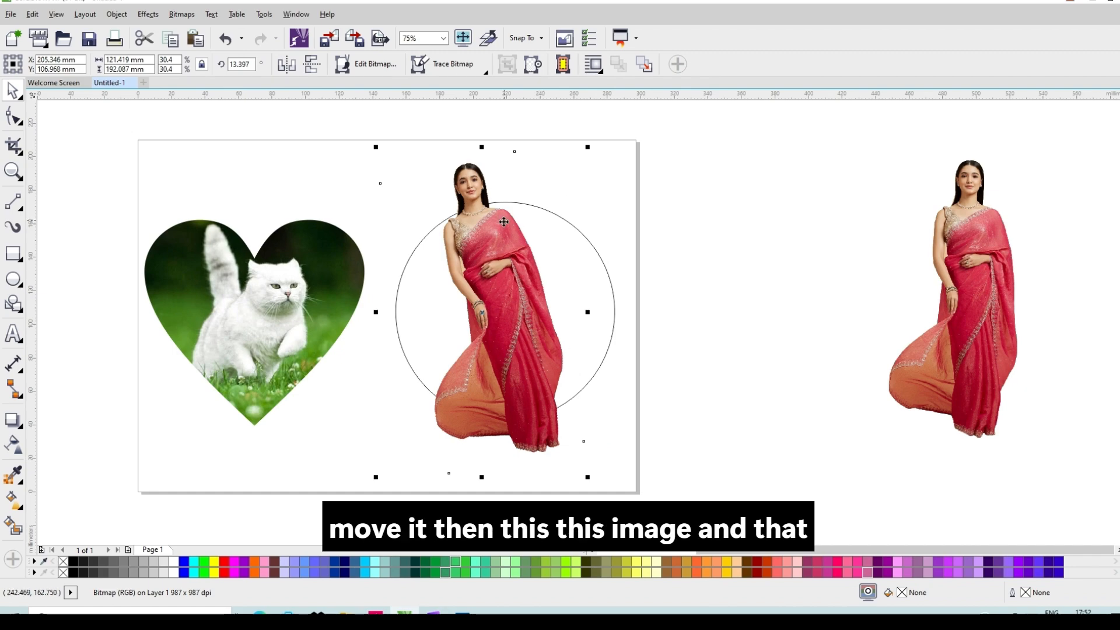
pyautogui.scroll(2, 491, 211)
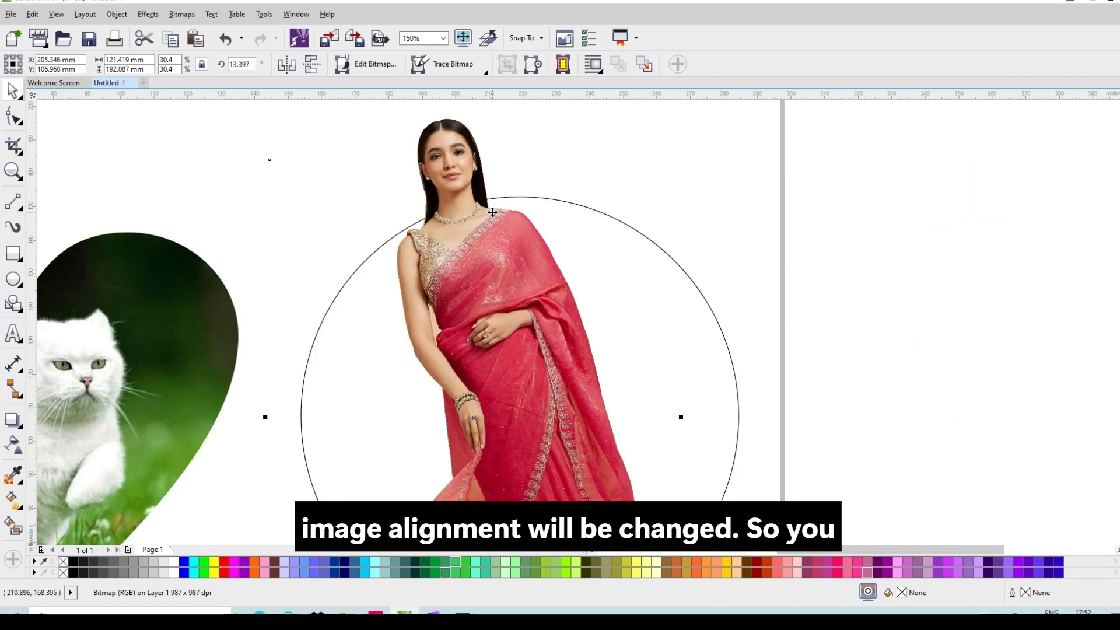
pyautogui.scroll(-2, 499, 222)
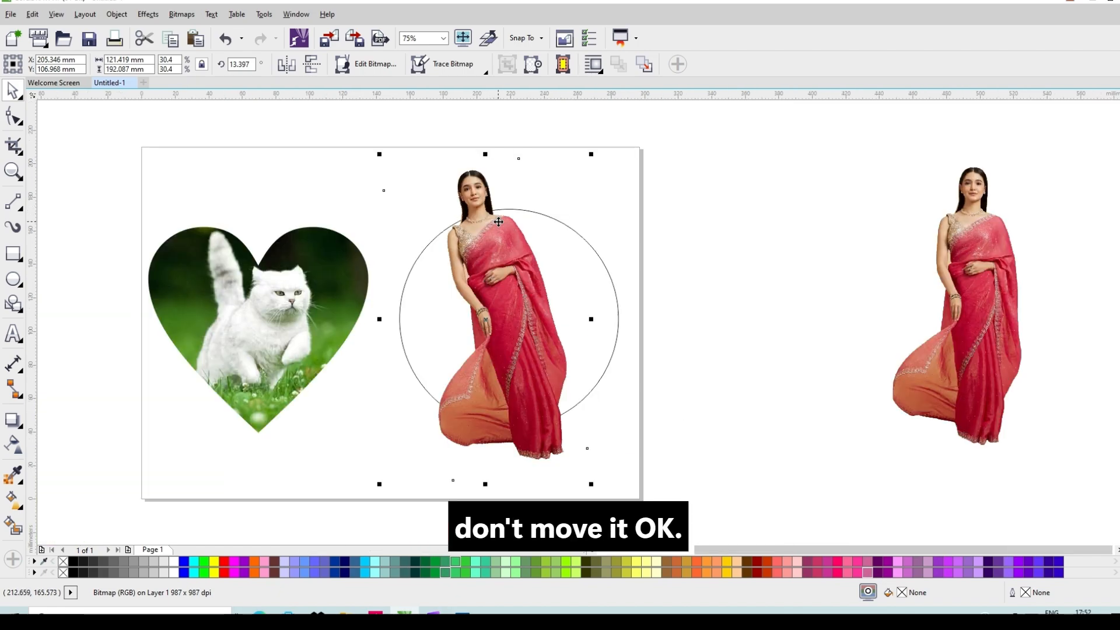
pyautogui.scroll(2, 519, 417)
pyautogui.press('Escape')
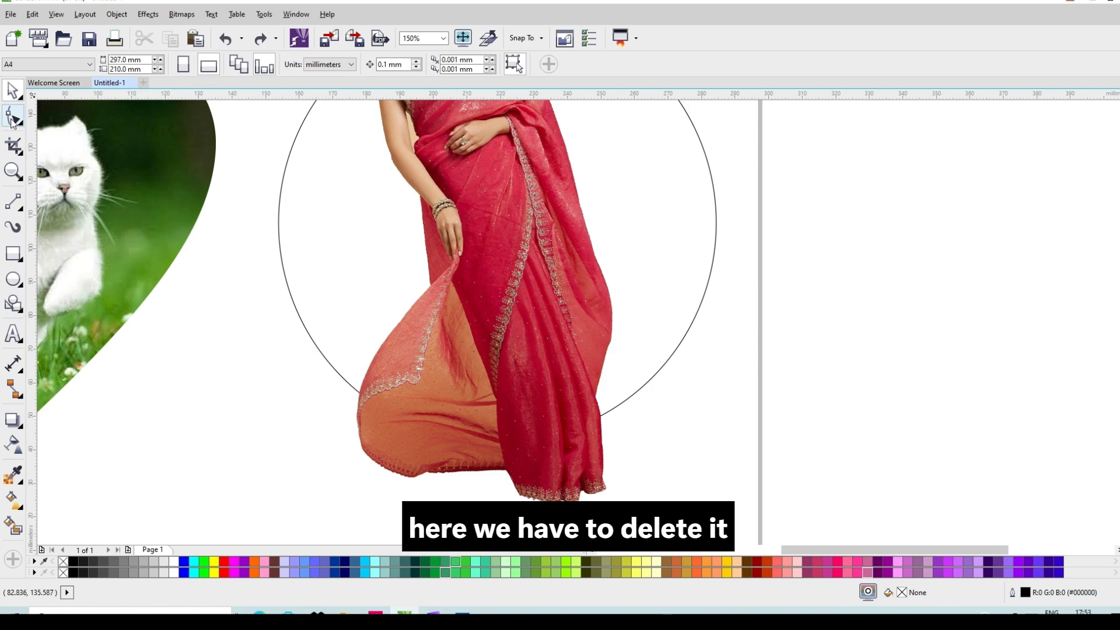
# Step: Crop the pasted saree image with the Shape tool by raising its two lower nodes until its bottom edge lies inside the circle
pyautogui.click(11, 119)
pyautogui.click(515, 448)
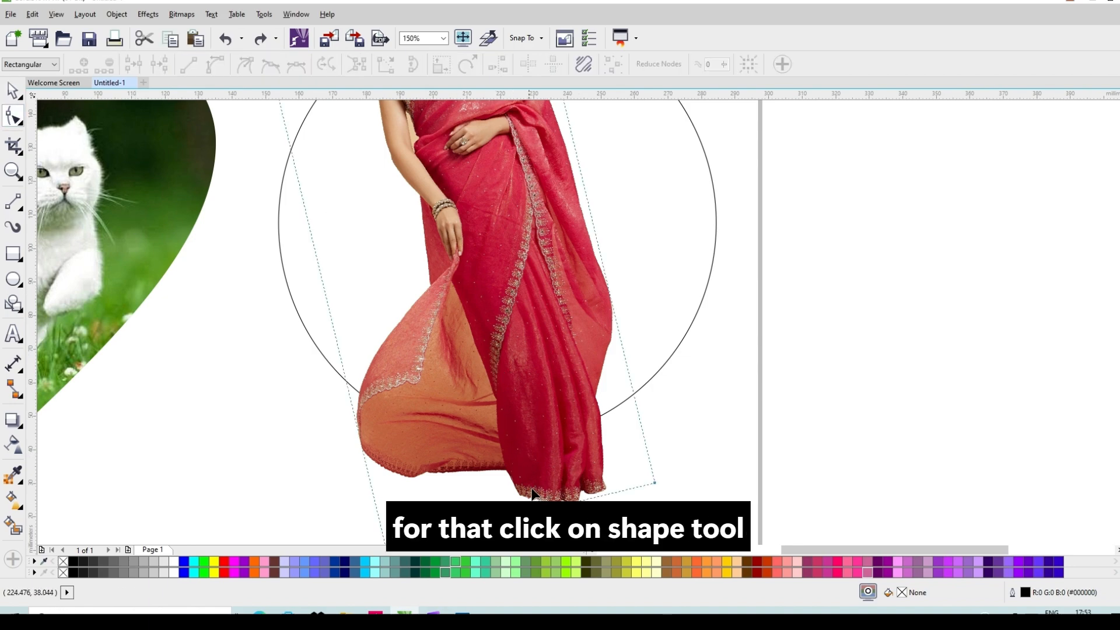
pyautogui.scroll(-2, 526, 444)
pyautogui.scroll(2, 526, 478)
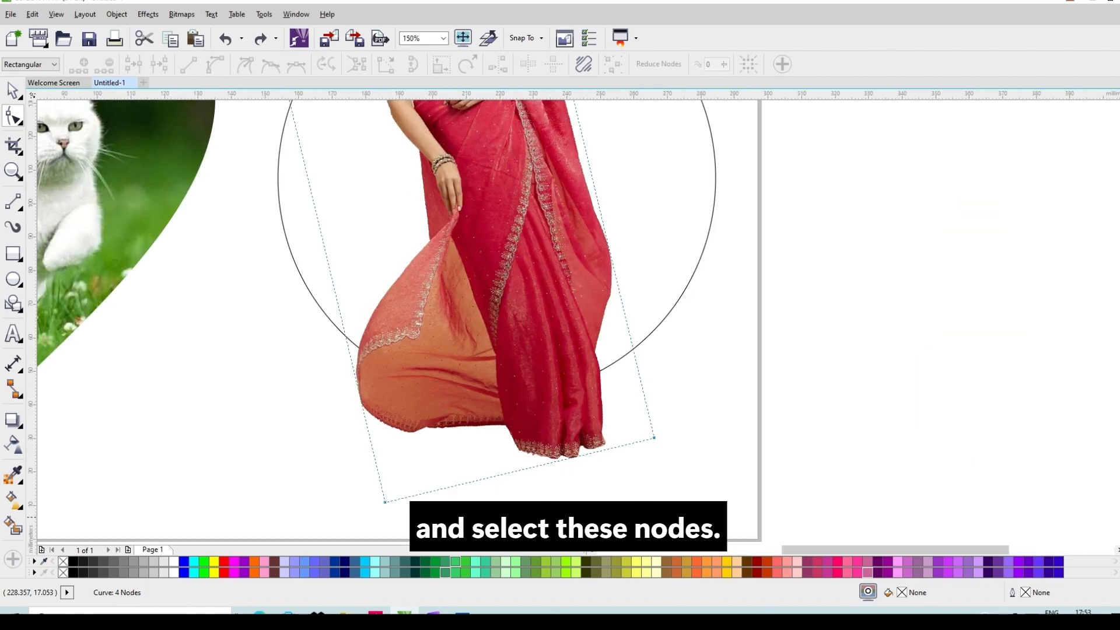
pyautogui.moveTo(373, 520); pyautogui.dragTo(732, 397)
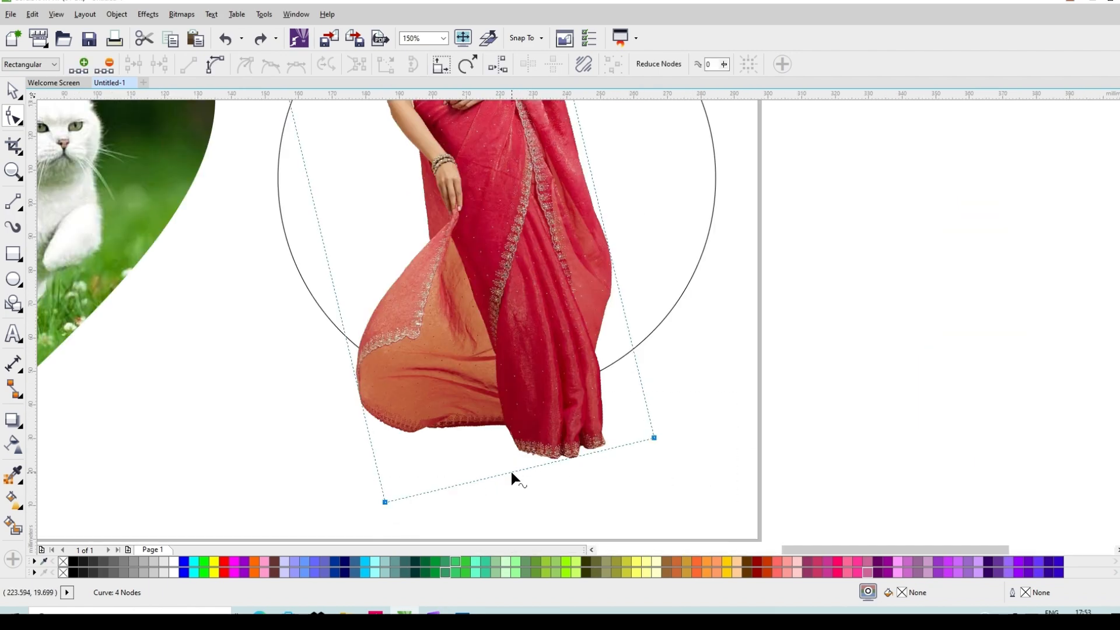
pyautogui.moveTo(512, 473); pyautogui.dragTo(485, 315)
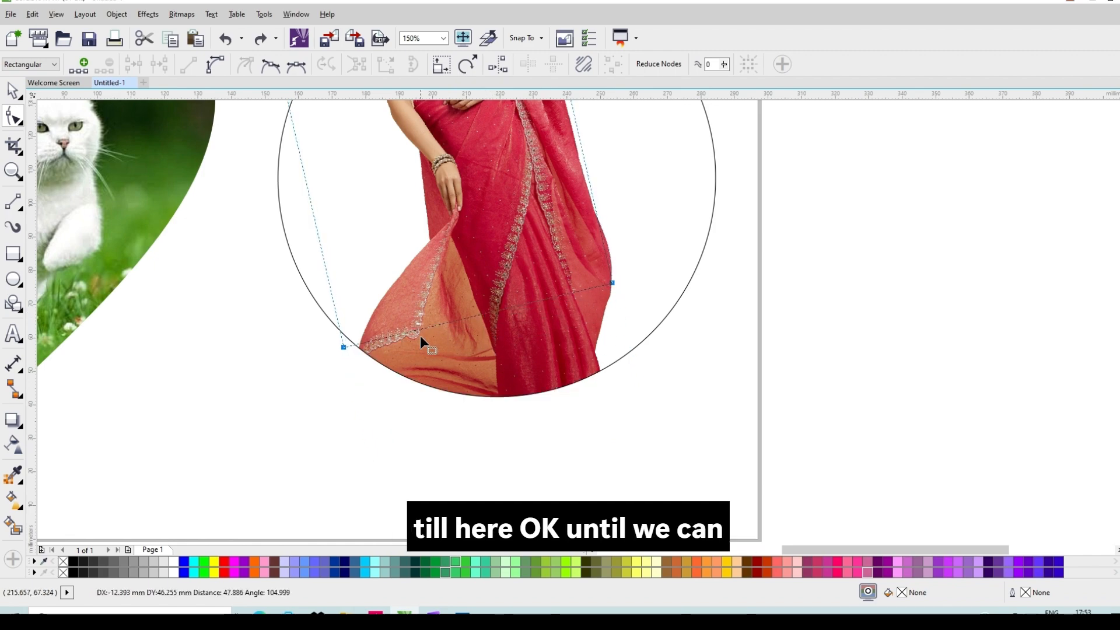
pyautogui.scroll(3, 370, 339)
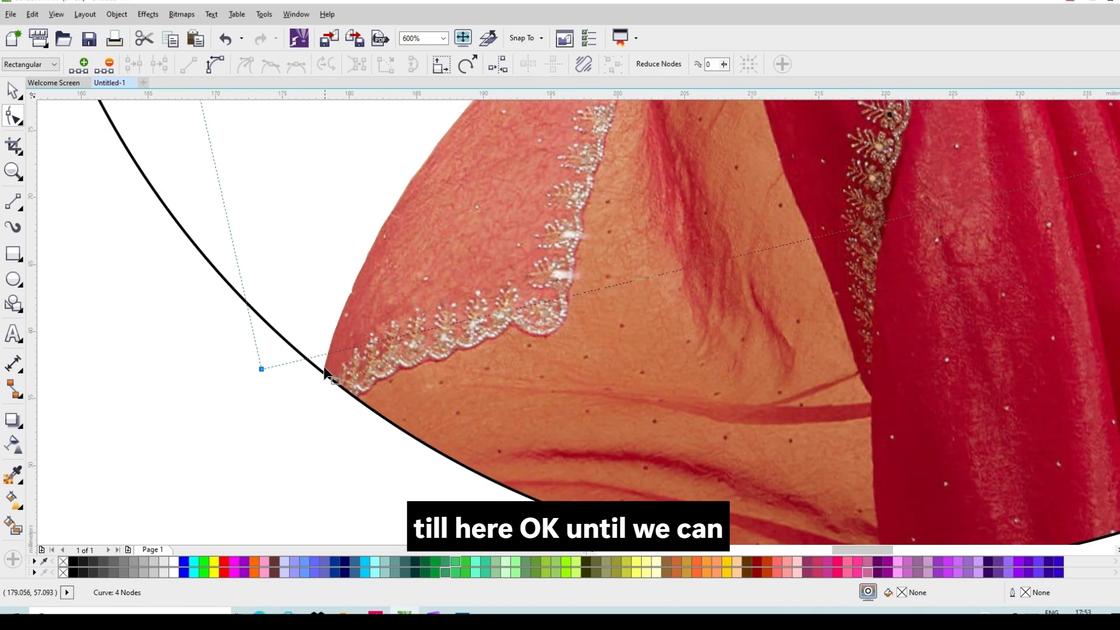
pyautogui.scroll(-3, 466, 410)
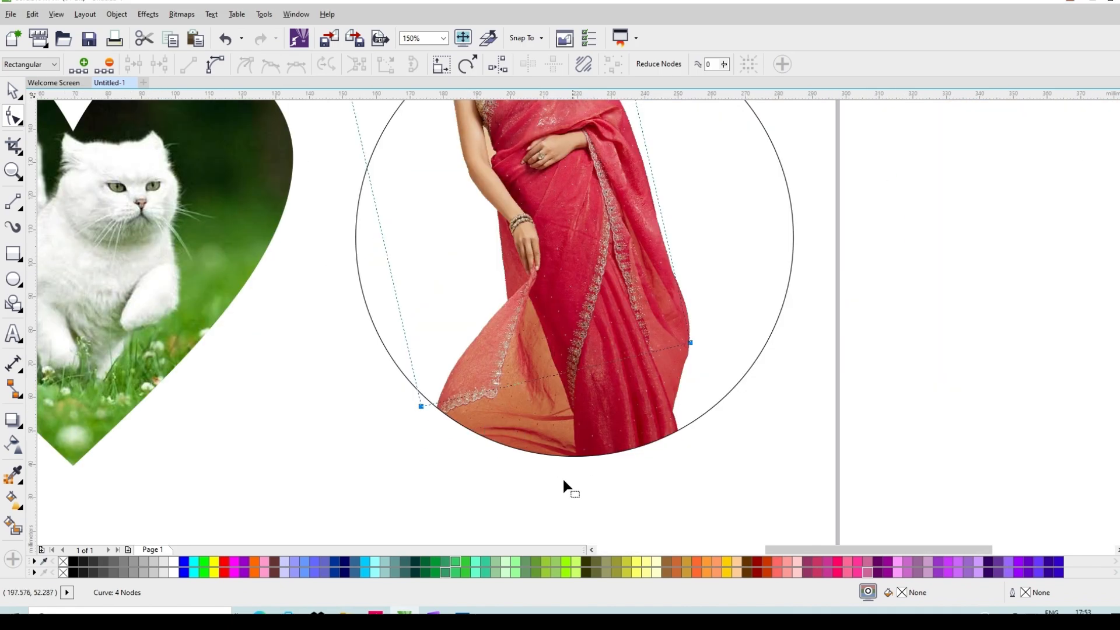
pyautogui.scroll(-3, 577, 449)
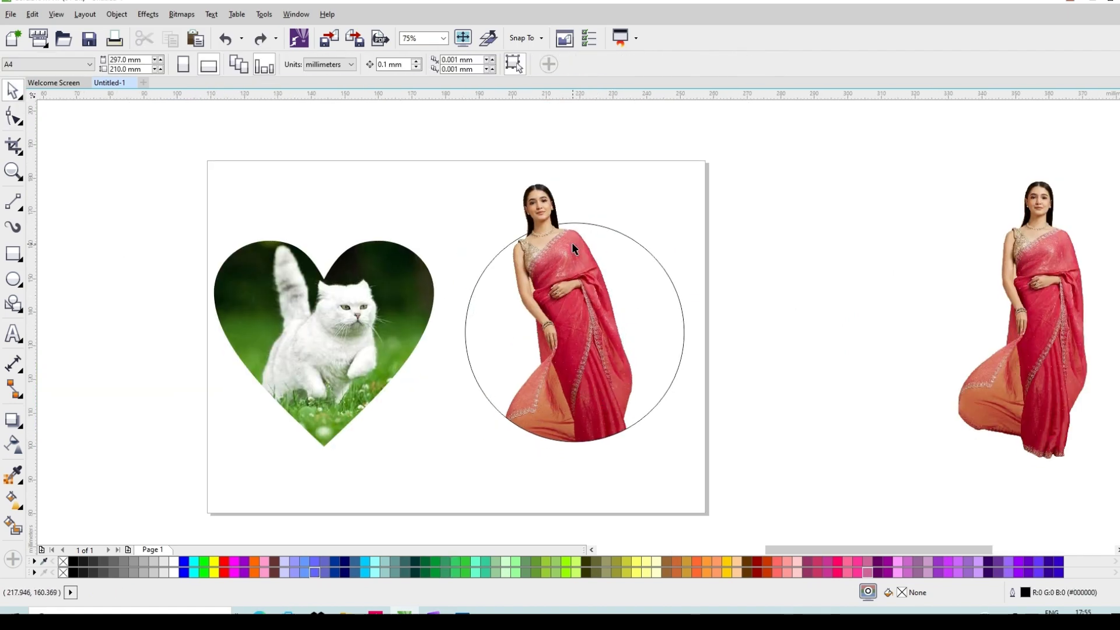
# Step: Try moving the cropped saree image off the circle, and undo the move
pyautogui.scroll(2, 572, 242)
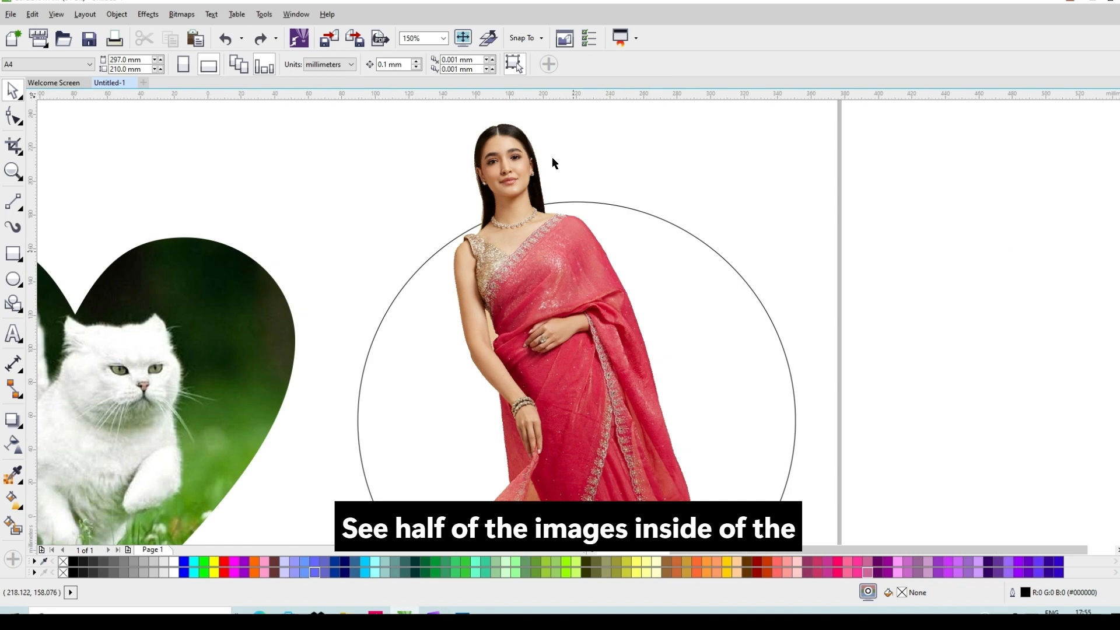
pyautogui.scroll(-2, 573, 253)
pyautogui.scroll(2, 581, 262)
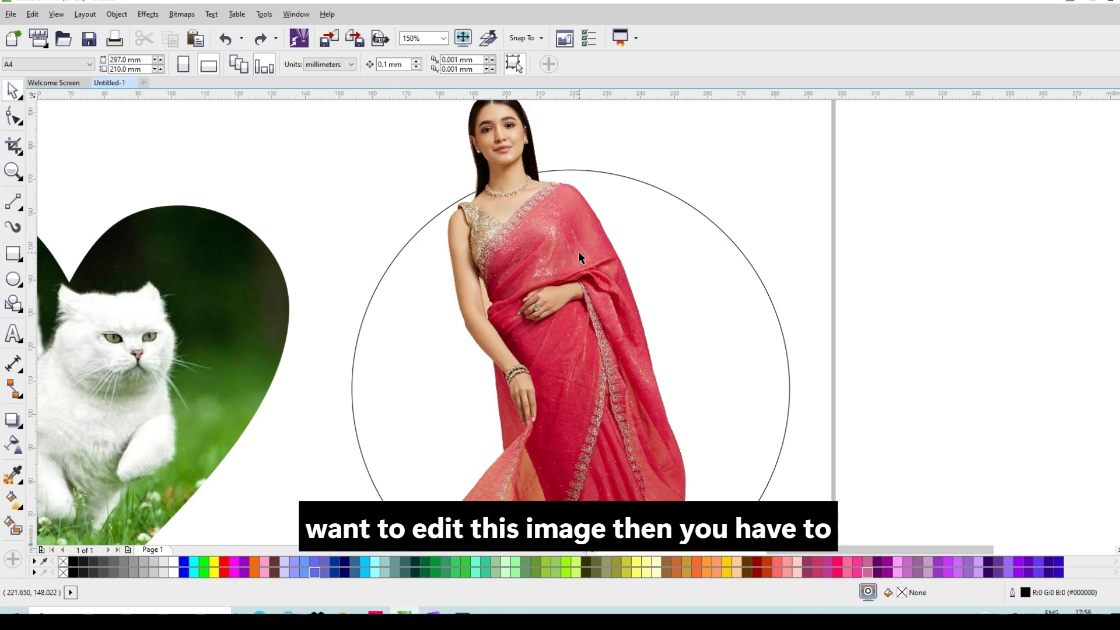
pyautogui.scroll(-2, 579, 254)
pyautogui.click(547, 210)
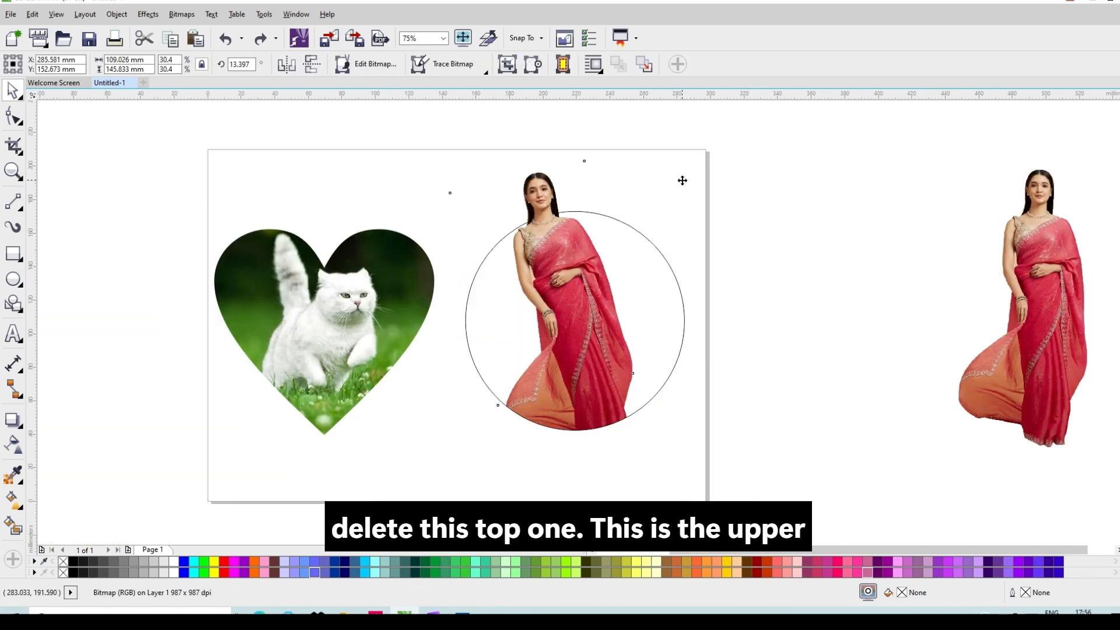
pyautogui.hotkey('ctrl', 'z')
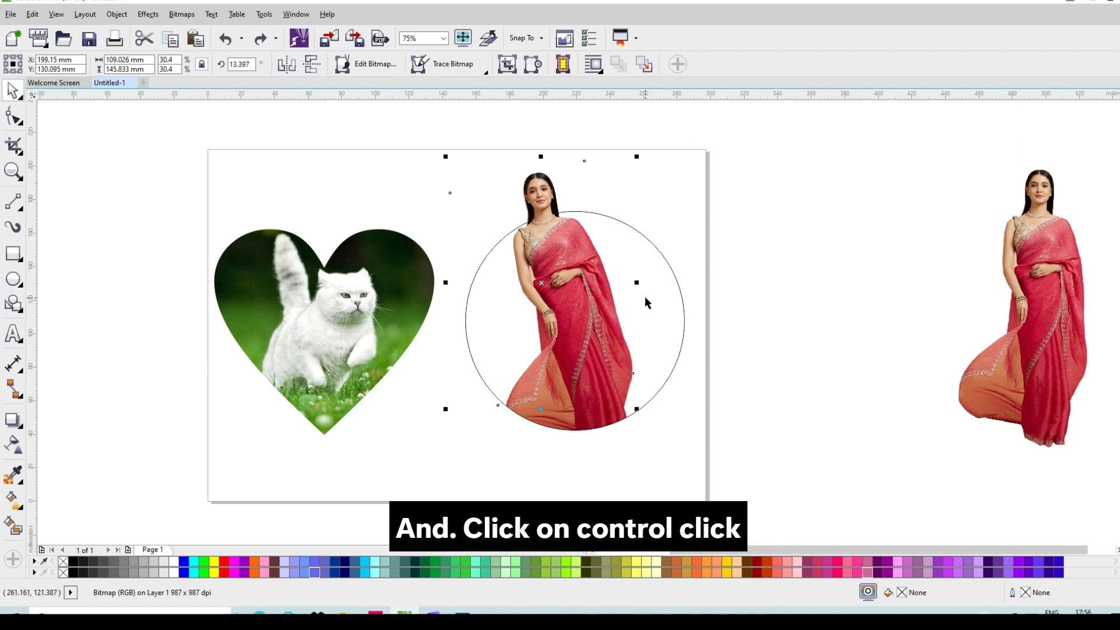
# Step: Open the circle's PowerClip contents for editing, then finish editing and deselect the circle
pyautogui.click(645, 298)
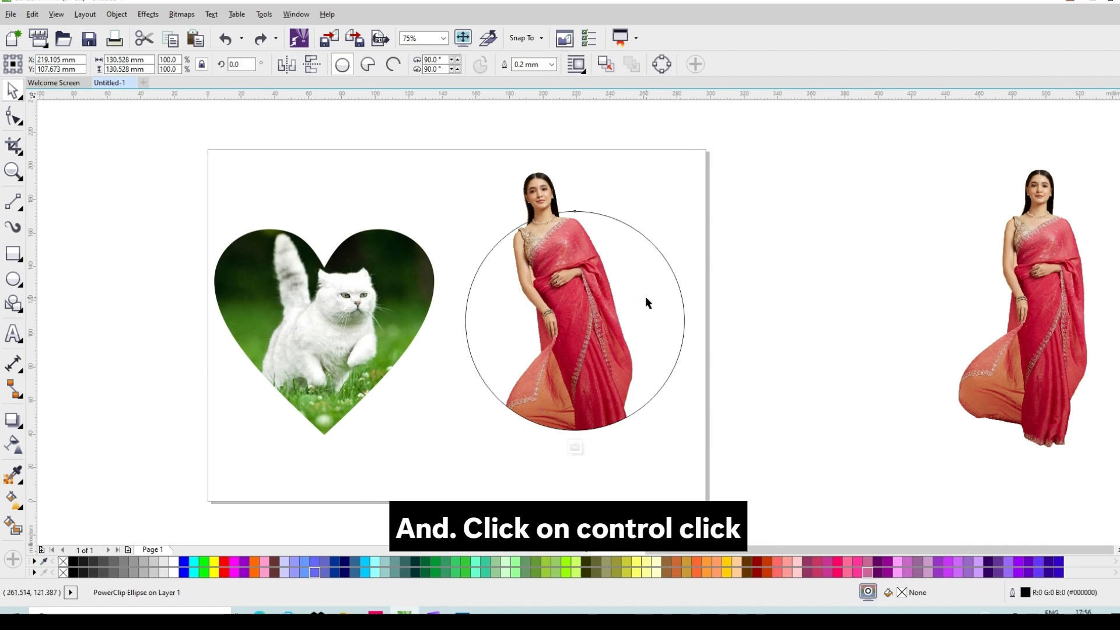
pyautogui.keyDown('ctrl'); pyautogui.click(645, 293); pyautogui.keyUp('ctrl')
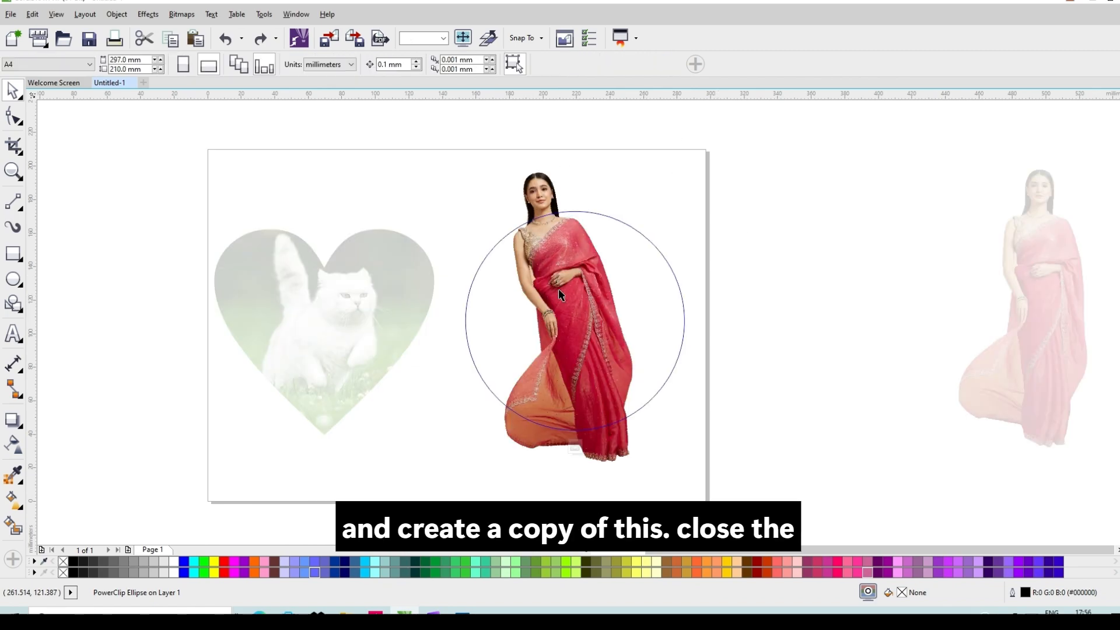
pyautogui.keyDown('ctrl'); pyautogui.click(770, 277); pyautogui.keyUp('ctrl')
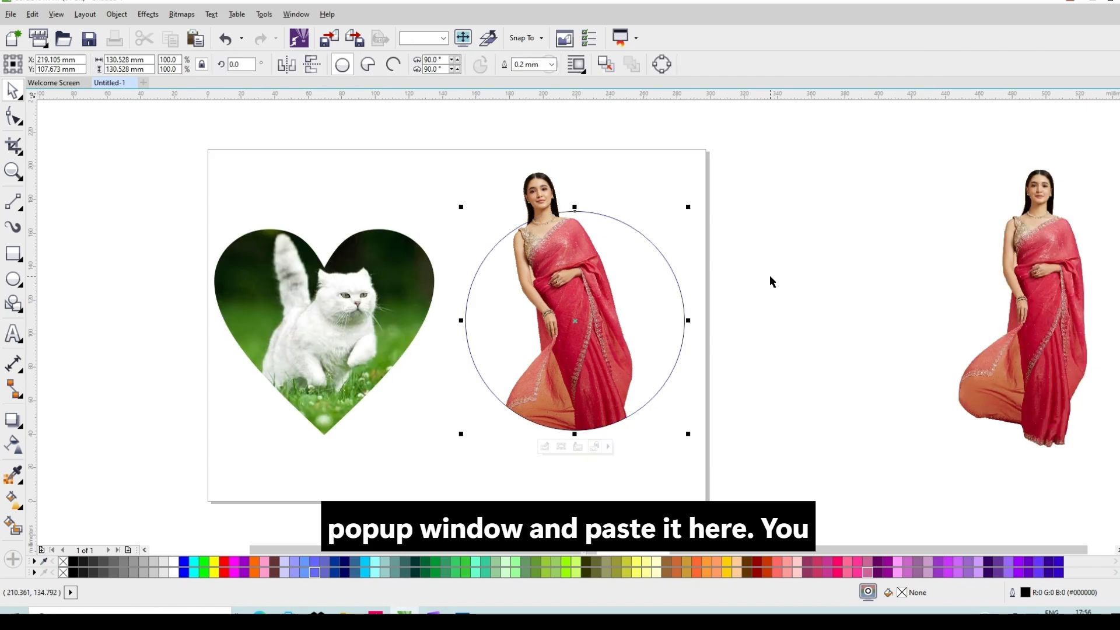
pyautogui.click(723, 222)
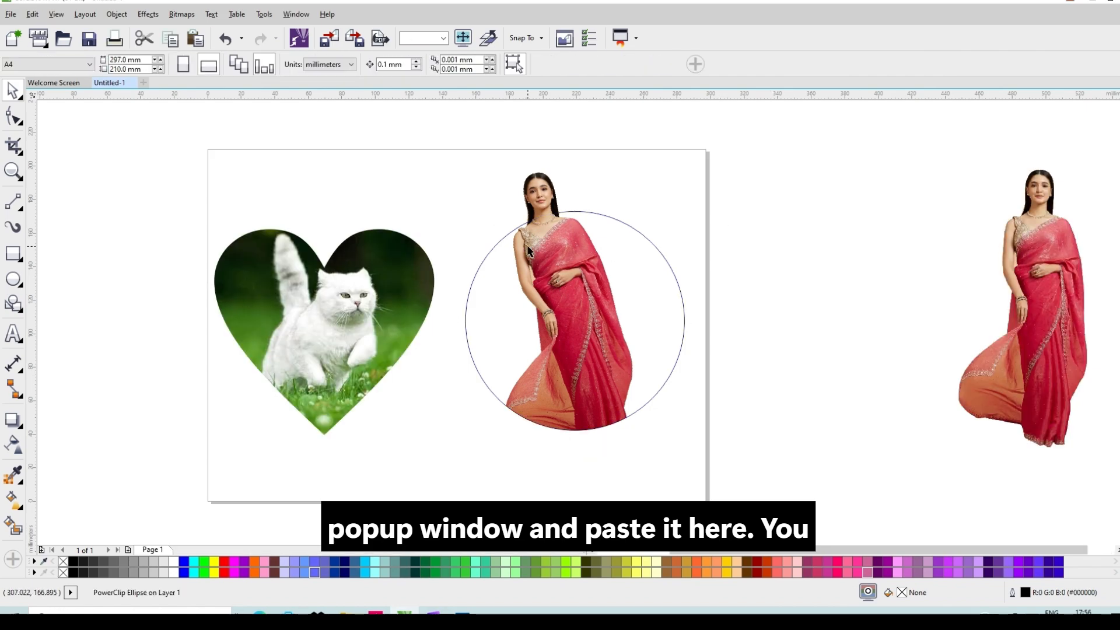
# Step: Try enlarging only the upper saree image to 33.9% scale, compare its lower edge with the clipped image, and undo the scaling
pyautogui.click(531, 230)
pyautogui.moveTo(638, 155); pyautogui.dragTo(659, 142)
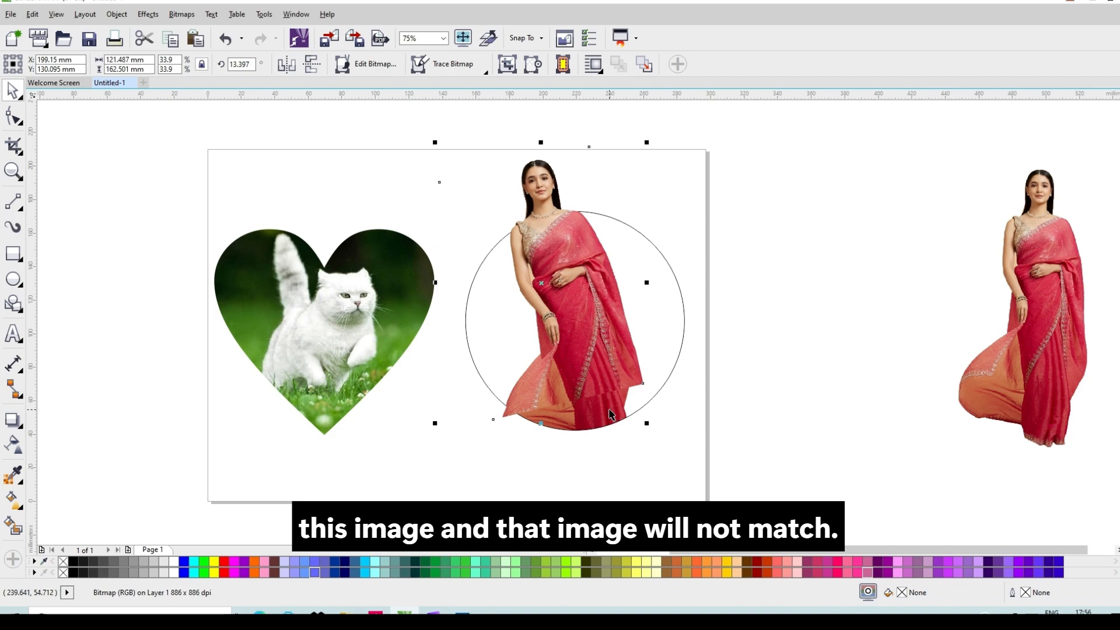
pyautogui.scroll(4, 606, 403)
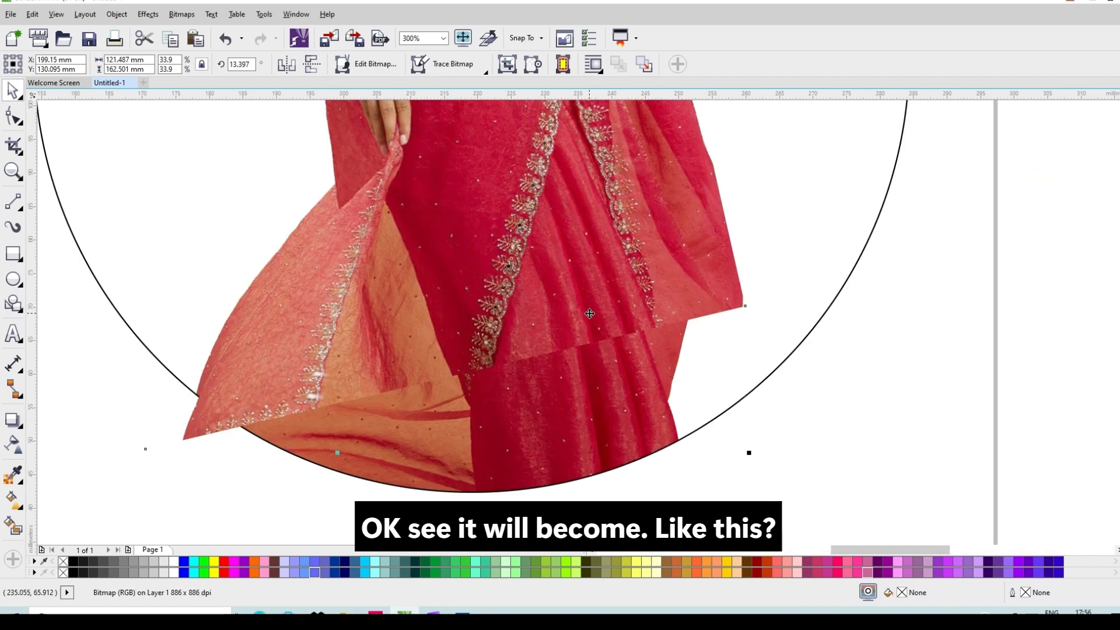
pyautogui.scroll(-6, 607, 400)
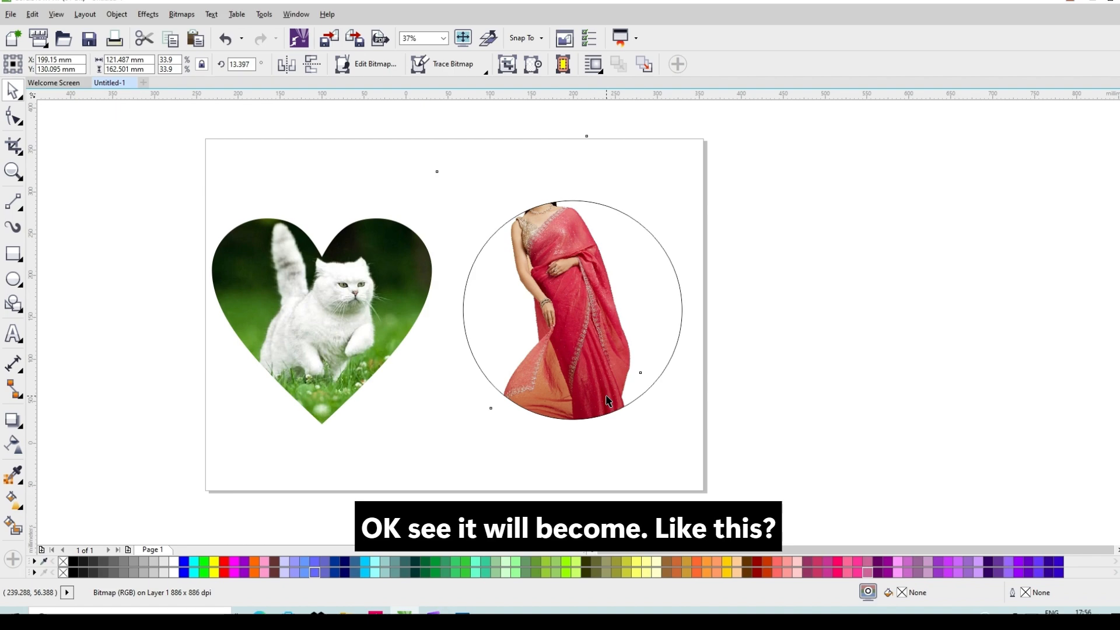
pyautogui.scroll(-2, 607, 401)
pyautogui.hotkey('ctrl', 'z')
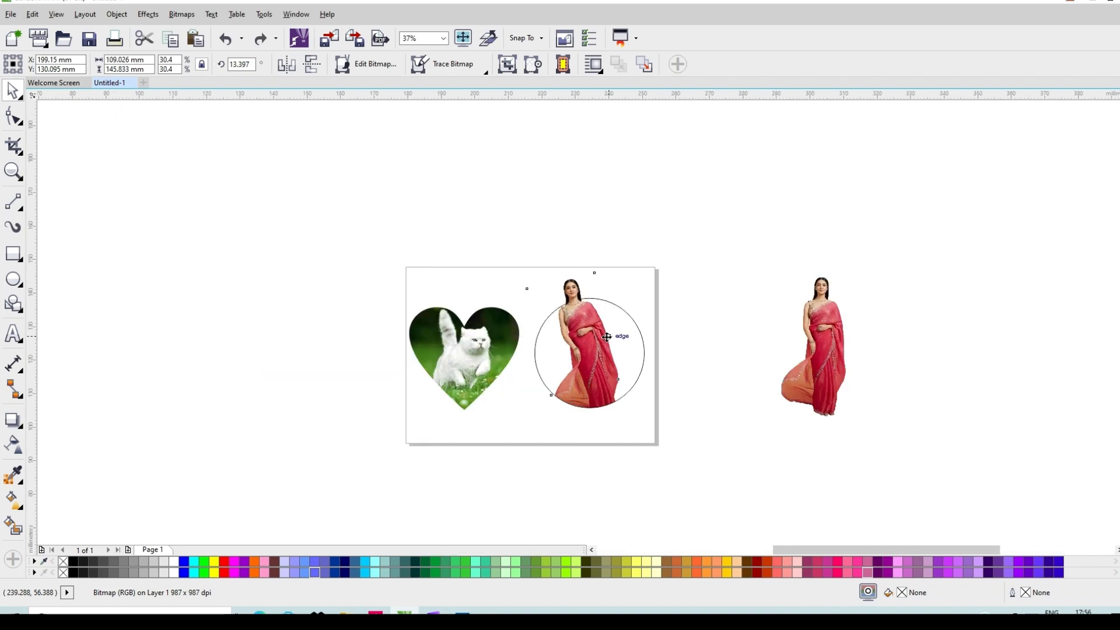
# Step: Fill the PowerClip circle behind the woman with pink (#FF6699)
pyautogui.scroll(3, 598, 287)
pyautogui.scroll(-2, 598, 288)
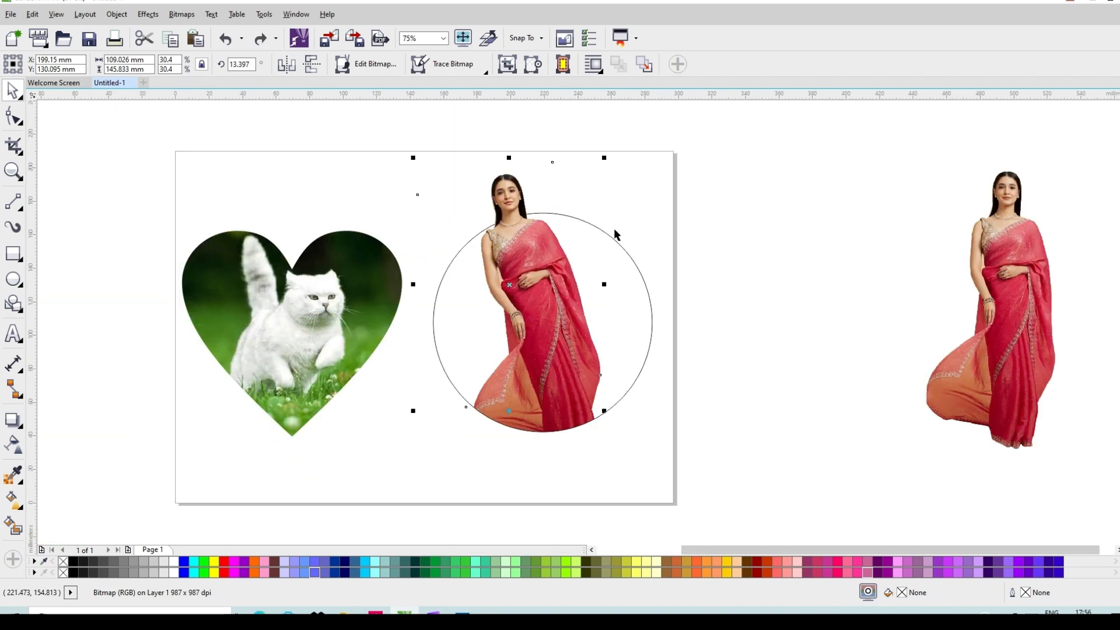
pyautogui.click(386, 164)
pyautogui.click(647, 306)
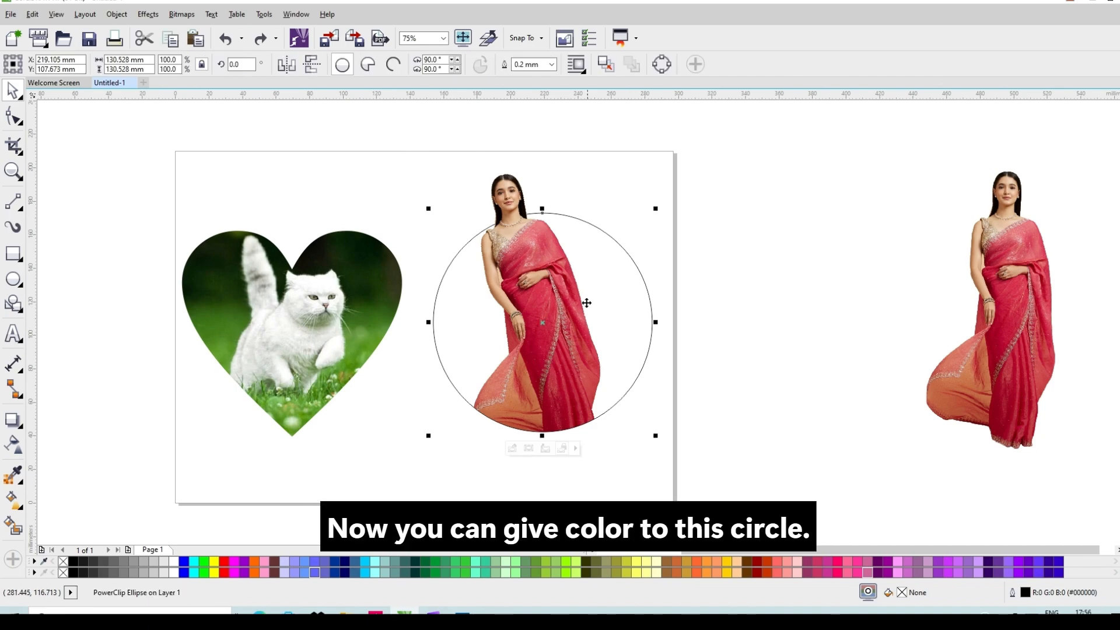
pyautogui.click(849, 561)
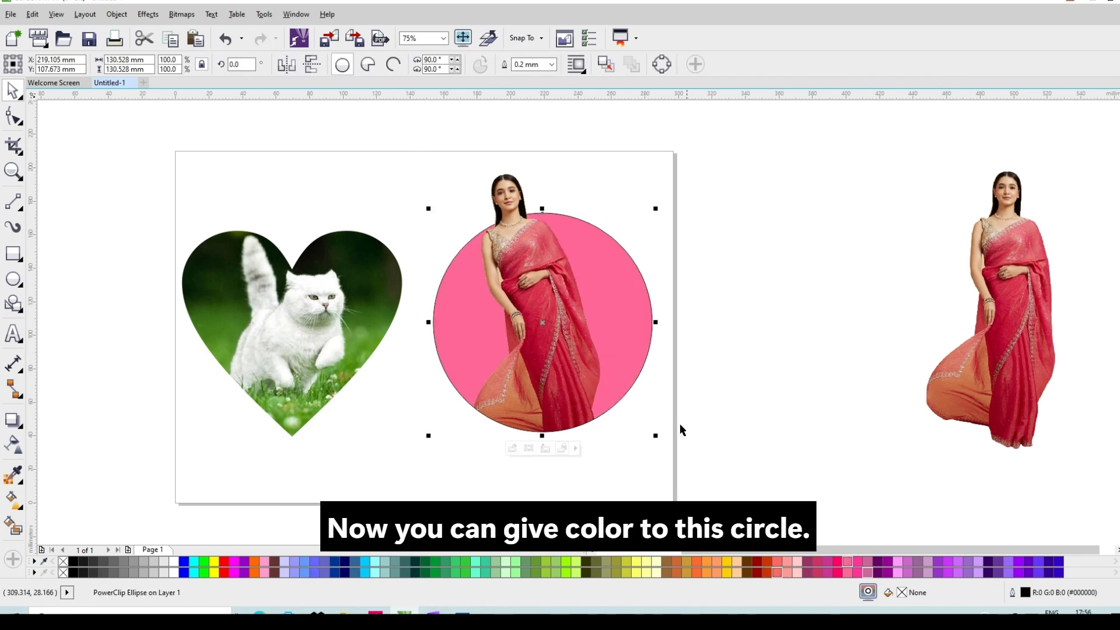
# Step: Remove the outline from the pink circle and the upper saree image, group them together, and deselect the group
pyautogui.scroll(2, 543, 233)
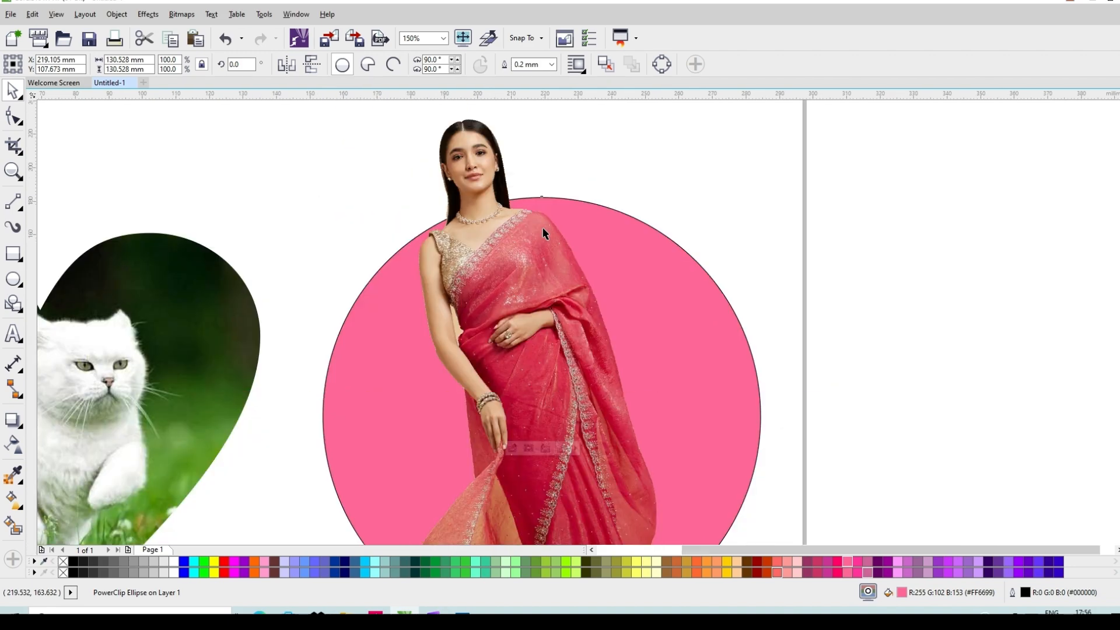
pyautogui.scroll(-2, 543, 233)
pyautogui.moveTo(383, 153); pyautogui.dragTo(727, 476)
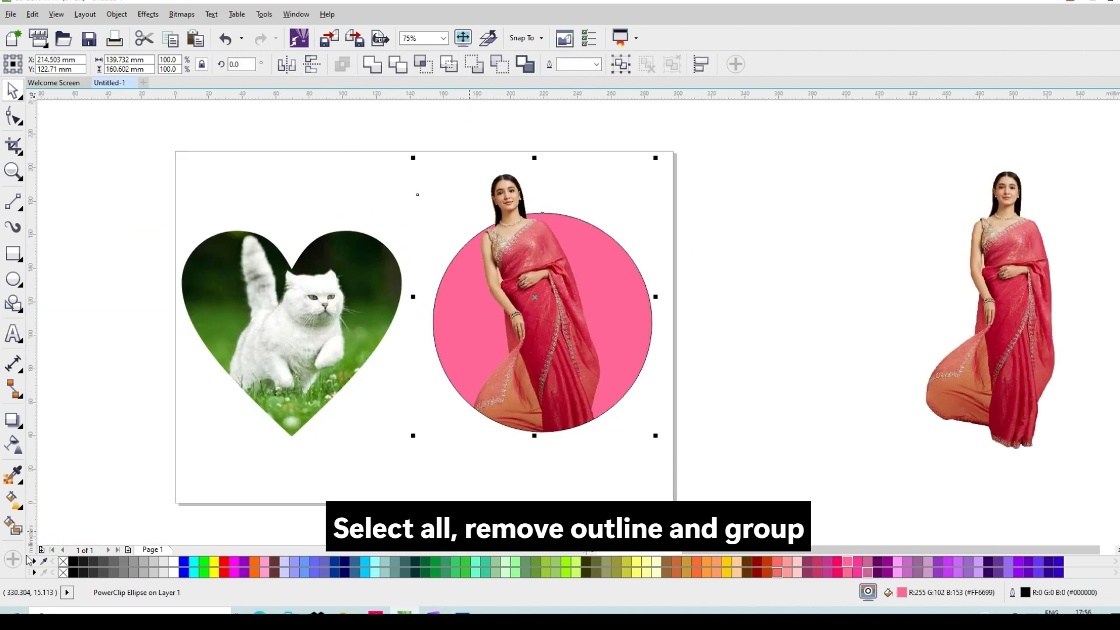
pyautogui.rightClick(63, 562)
pyautogui.hotkey('ctrl', 'g')
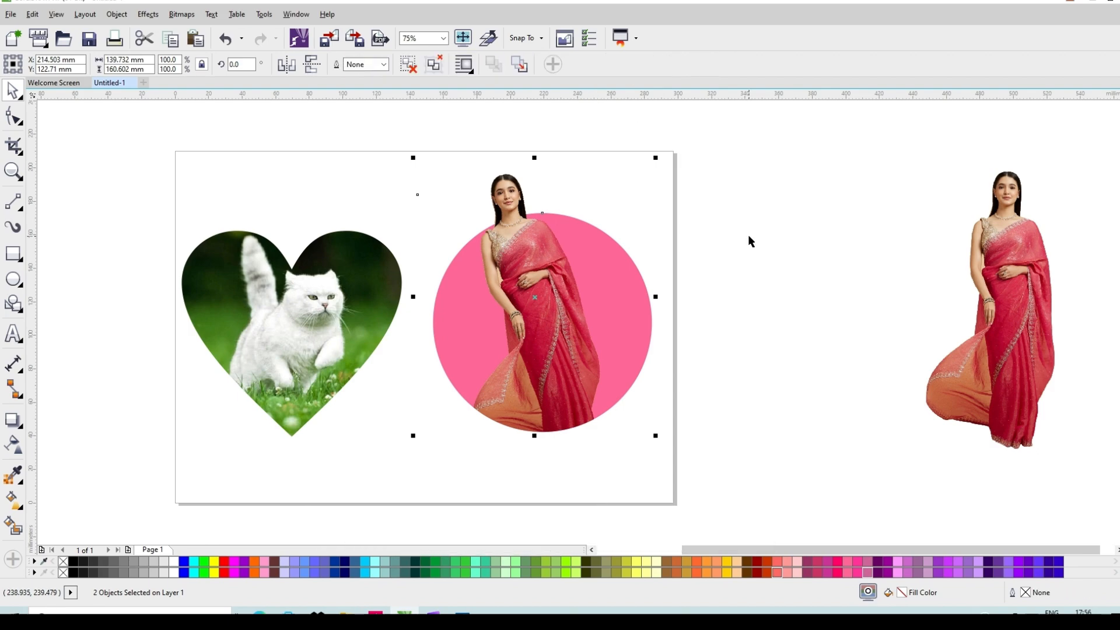
pyautogui.click(751, 242)
pyautogui.scroll(2, 360, 316)
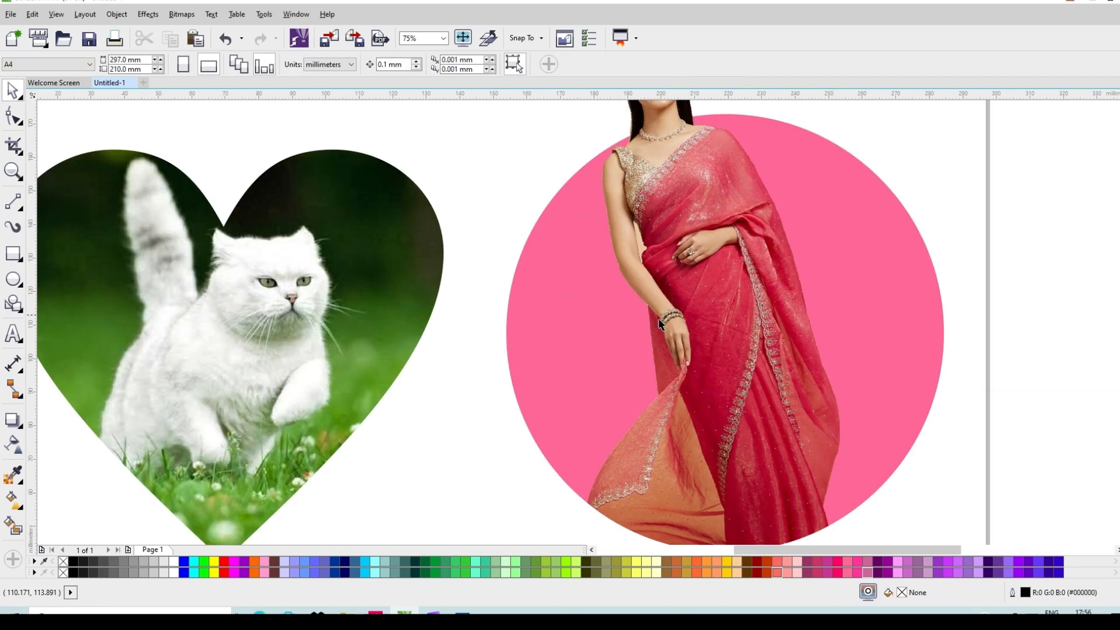
pyautogui.scroll(-1, 660, 322)
pyautogui.scroll(-1, 665, 319)
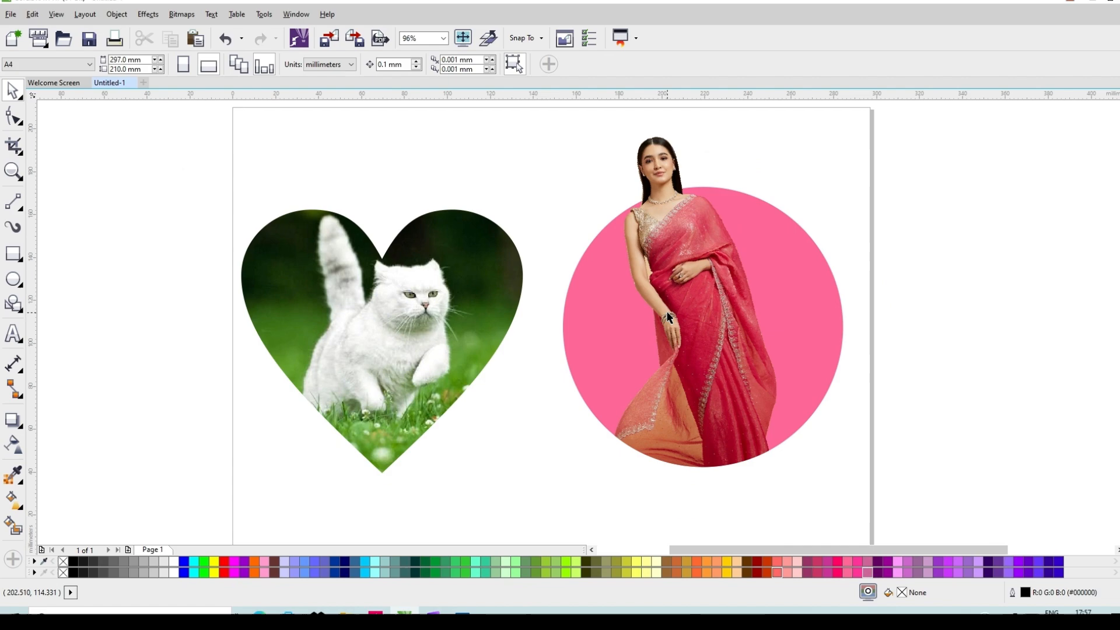
pyautogui.scroll(1, 687, 180)
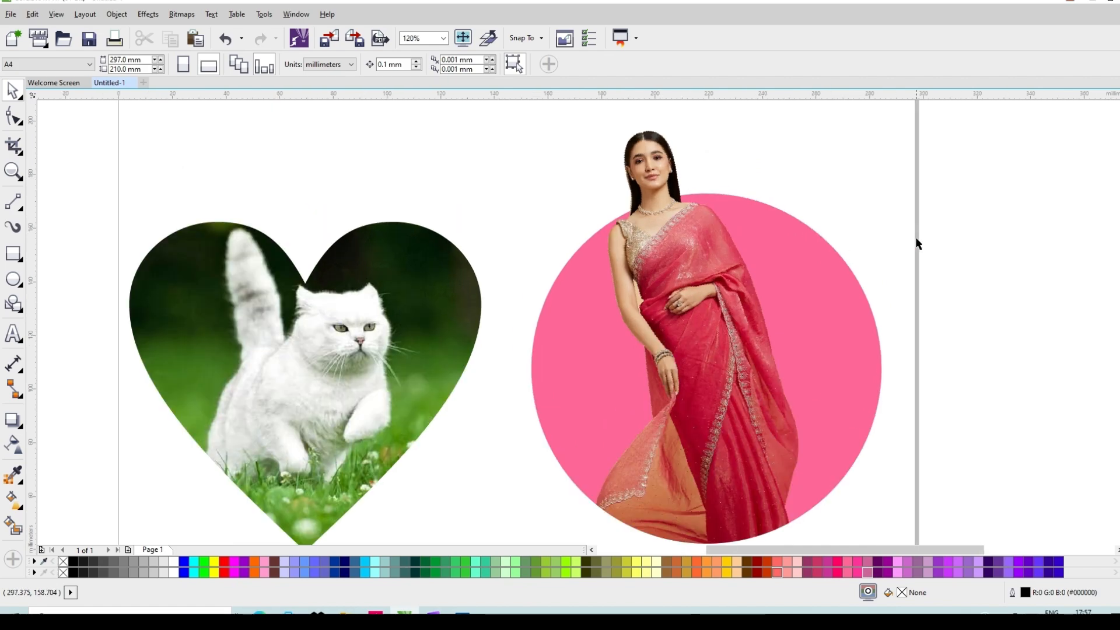